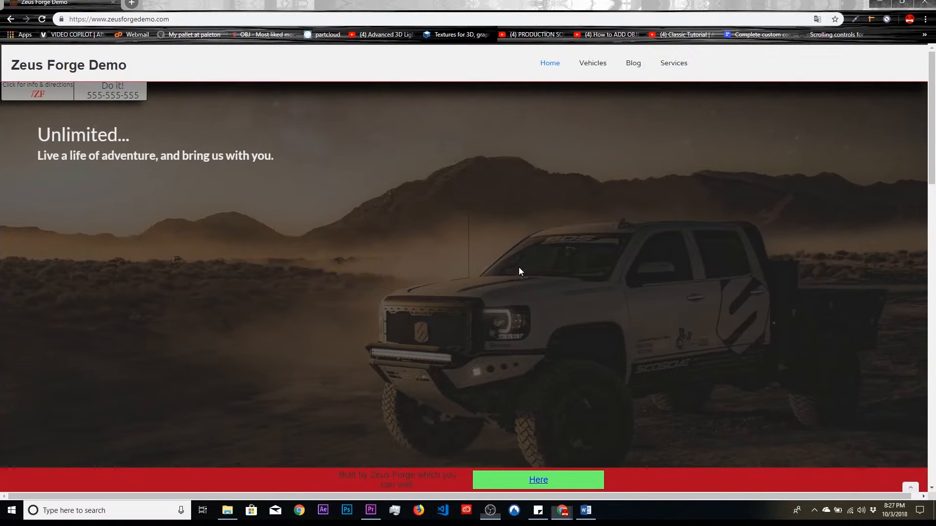
# Step: Look over the live home page from the truck banner to the Army Tundra and Blue Tundra listings
pyautogui.scroll(-5, 541, 328)
pyautogui.scroll(-8, 531, 326)
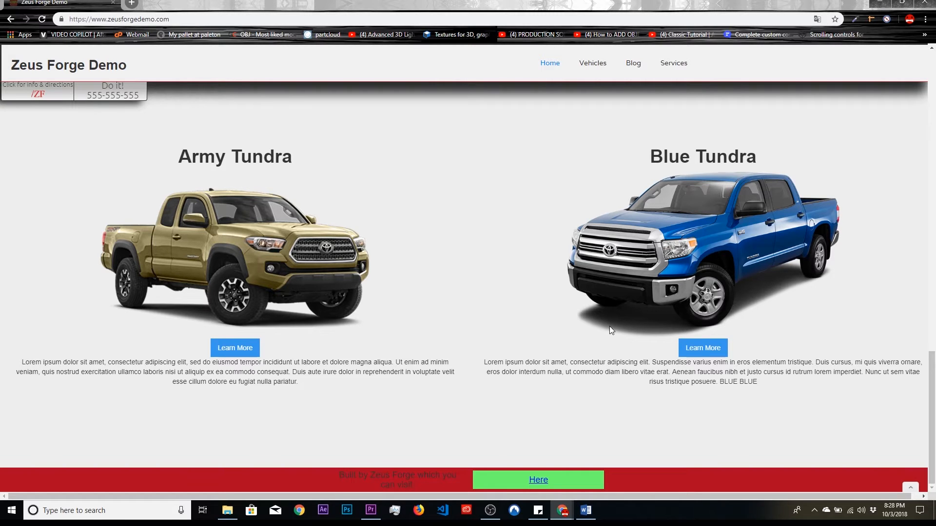
pyautogui.scroll(15, 465, 363)
pyautogui.scroll(-5, 465, 361)
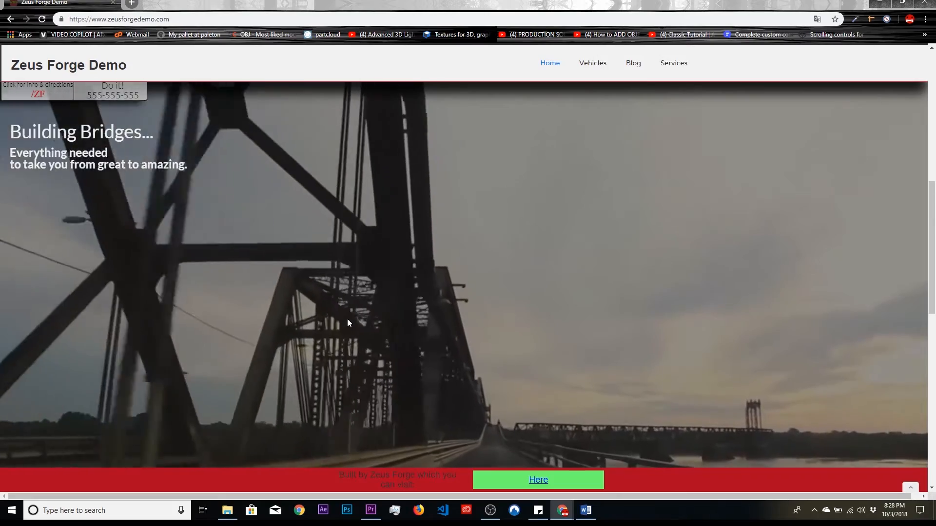
pyautogui.scroll(1, 204, 248)
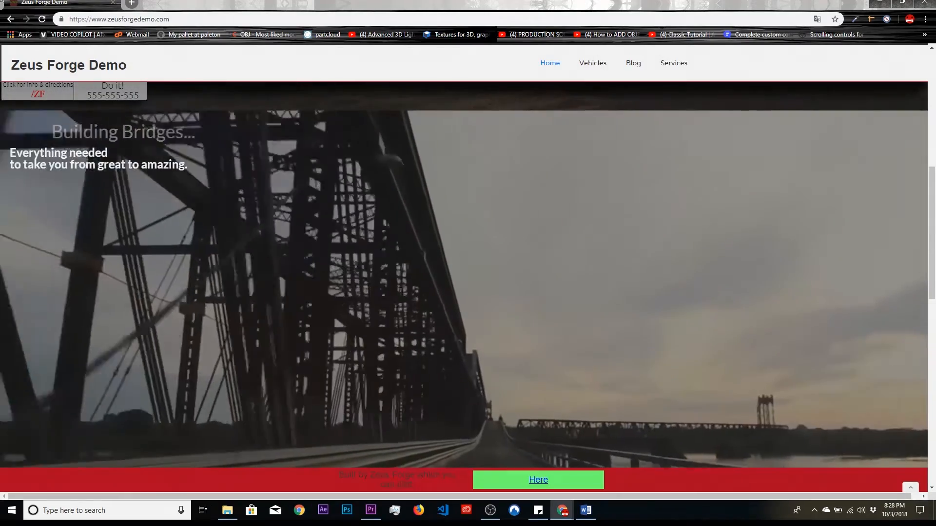
# Step: View the info and directions section with its map and quick contact form expanded, and close the section again
pyautogui.click(48, 90)
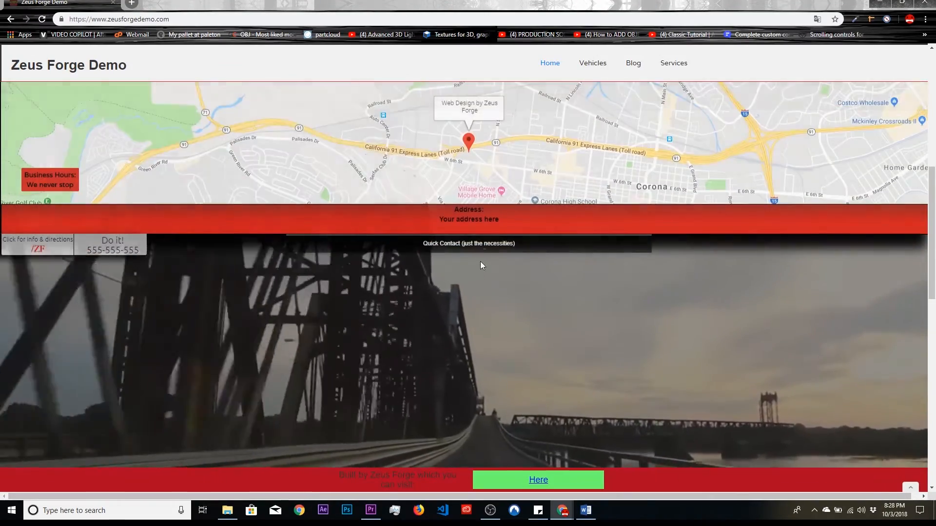
pyautogui.click(481, 245)
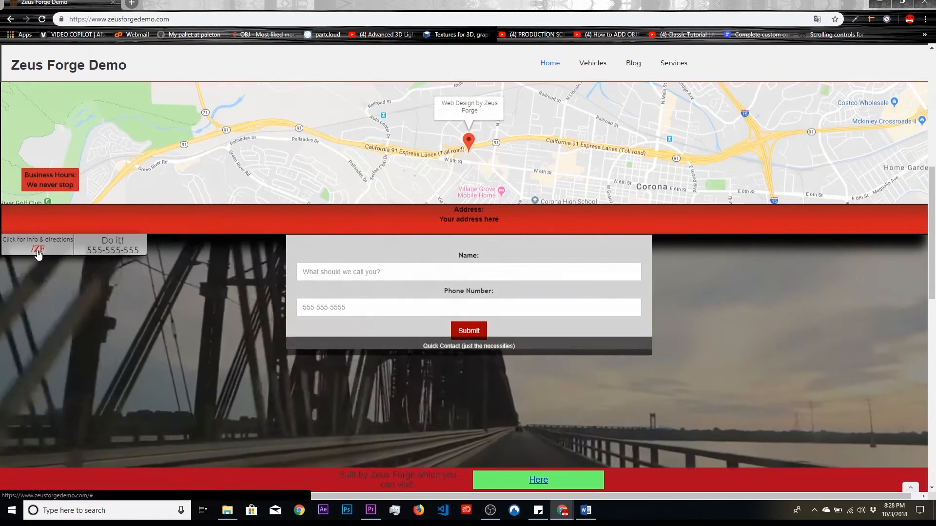
pyautogui.click(38, 248)
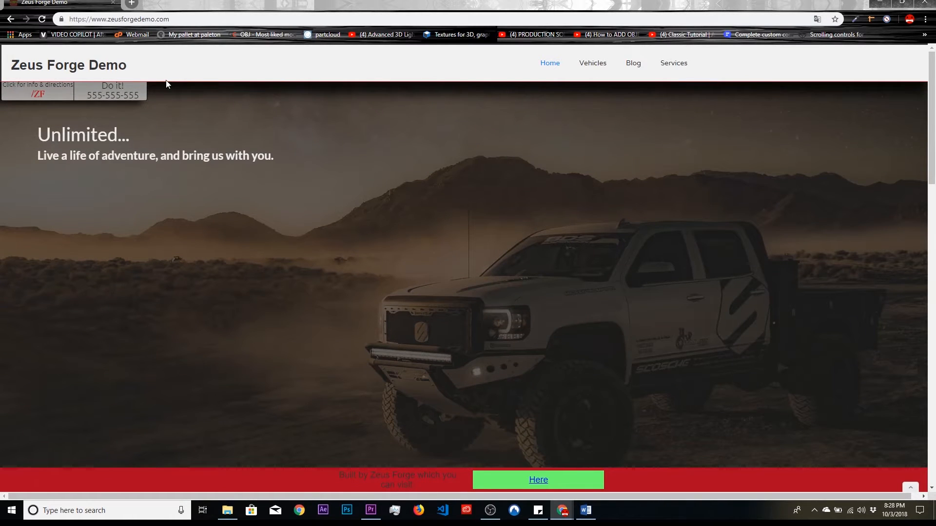
# Step: Examine the site address and review the whole live home page, including the banners and vehicle listings
pyautogui.click(208, 20)
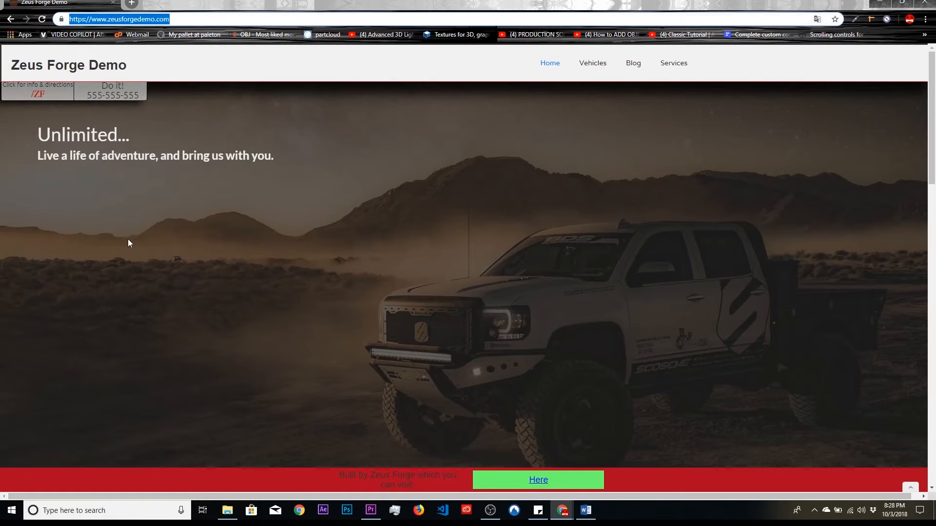
pyautogui.click(129, 239)
pyautogui.scroll(-9, 203, 298)
pyautogui.scroll(8, 312, 326)
pyautogui.scroll(1, 370, 273)
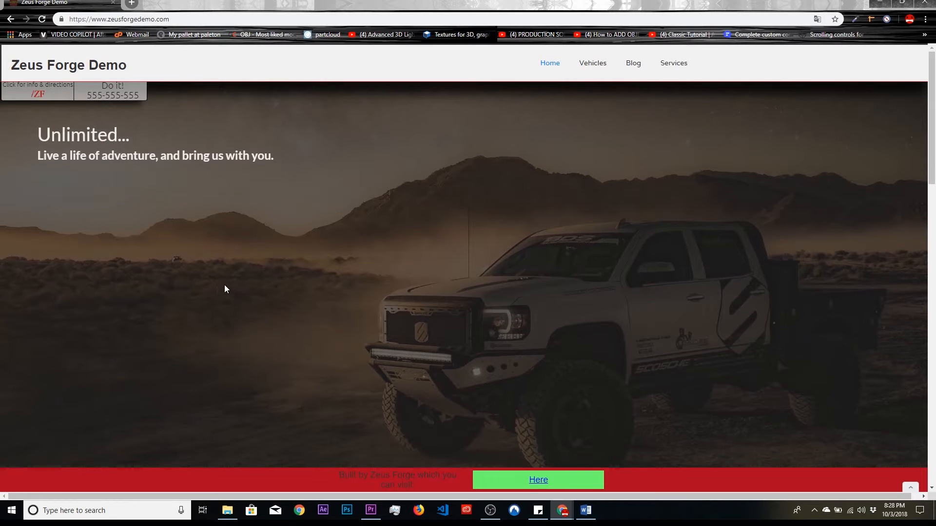
pyautogui.scroll(-14, 224, 287)
pyautogui.scroll(9, 224, 292)
pyautogui.scroll(6, 227, 292)
pyautogui.scroll(-10, 253, 264)
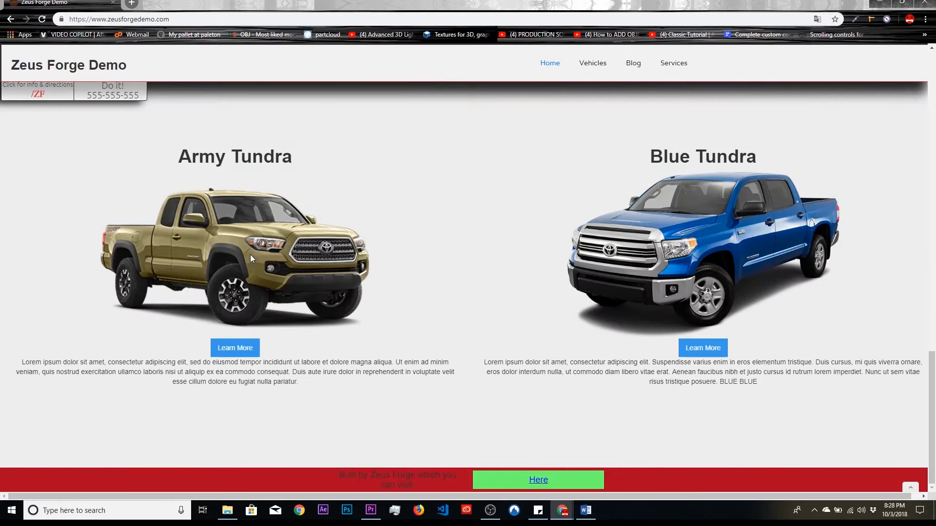
pyautogui.scroll(10, 512, 300)
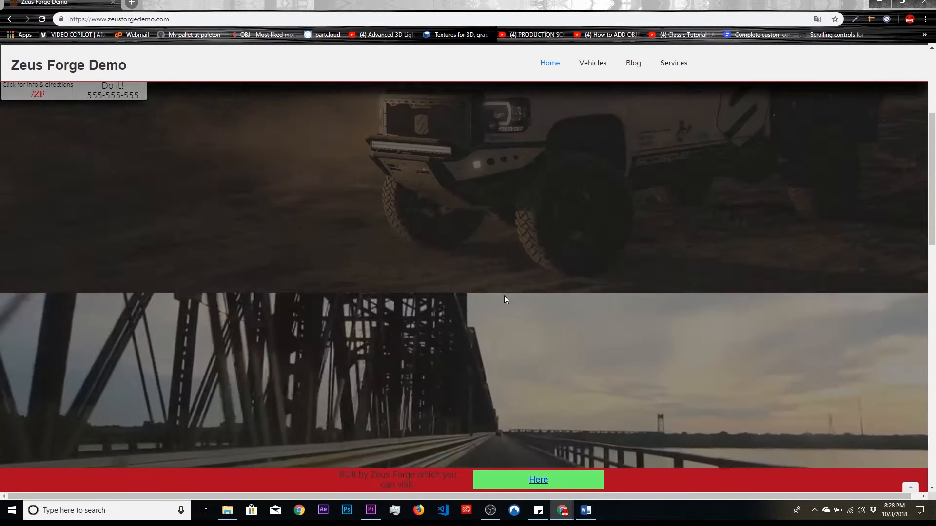
# Step: Load the site's editing mode by adding /?edit to its address and log in with the prefilled credentials
pyautogui.click(222, 20)
pyautogui.click(221, 20)
pyautogui.write('/?edit')
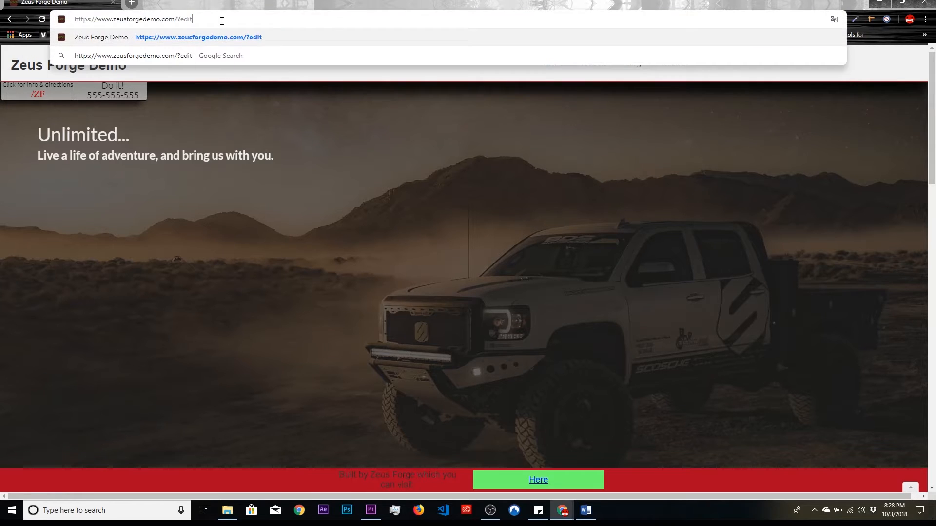
pyautogui.press('Return')
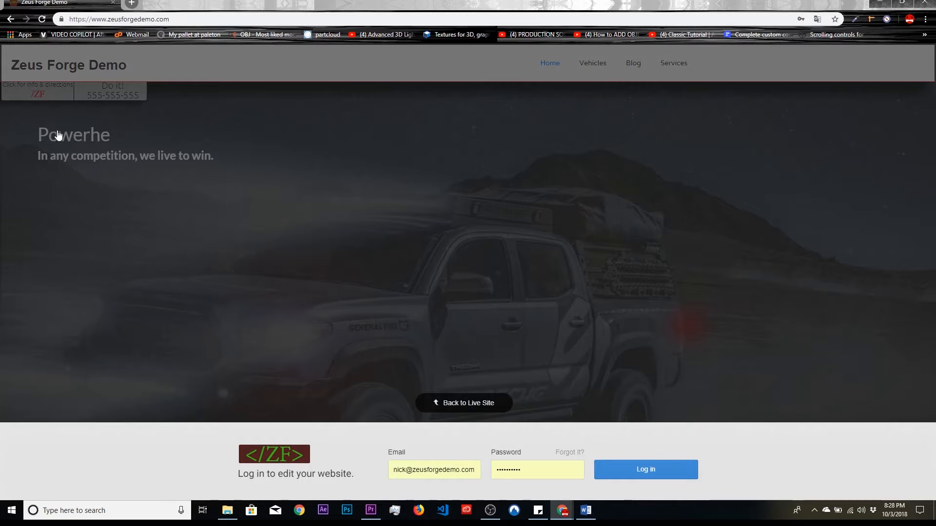
pyautogui.click(668, 477)
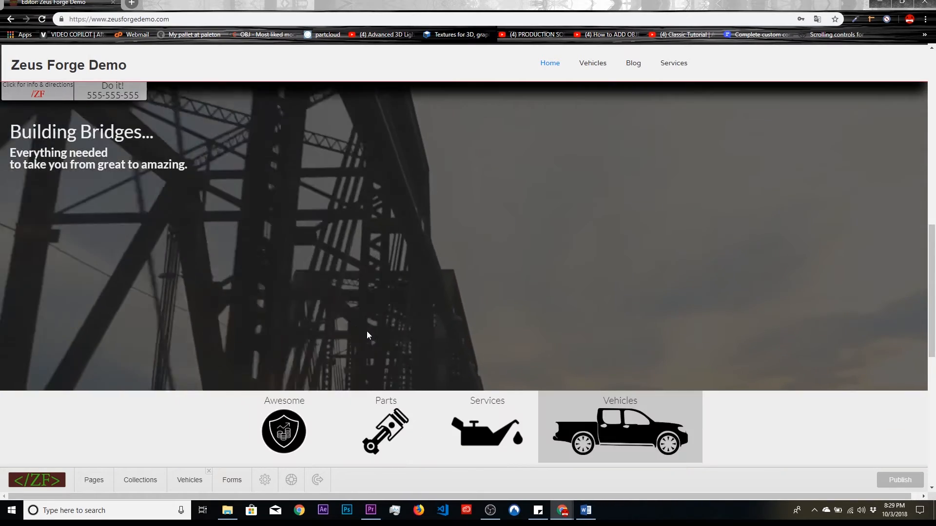
# Step: Review the home page in the editor, checking the two Tundra listings and their descriptions
pyautogui.scroll(-10, 366, 336)
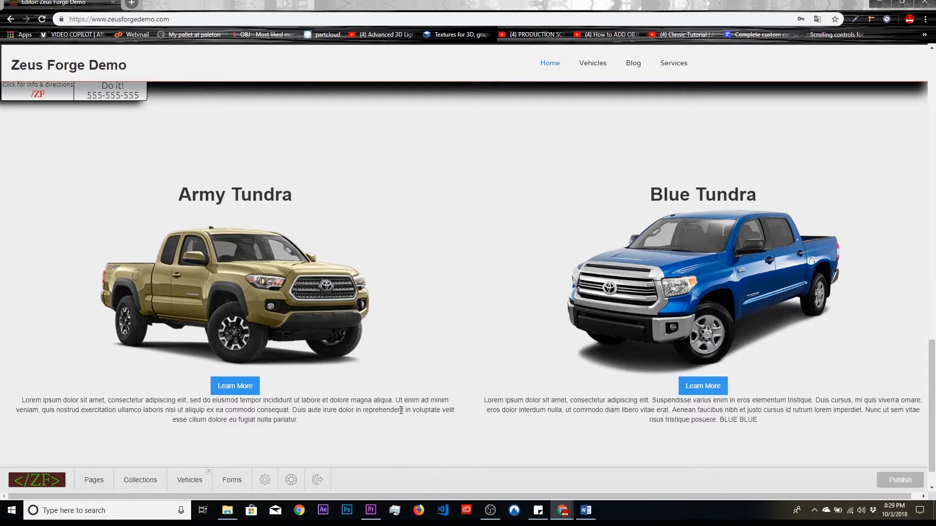
pyautogui.moveTo(345, 406)
pyautogui.scroll(6, 420, 408)
pyautogui.scroll(-6, 419, 408)
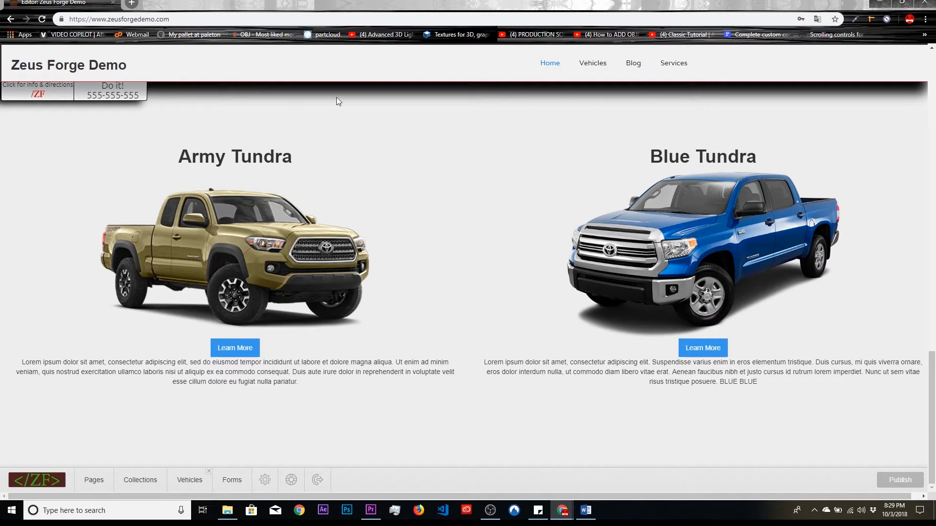
pyautogui.moveTo(621, 287)
pyautogui.scroll(10, 542, 258)
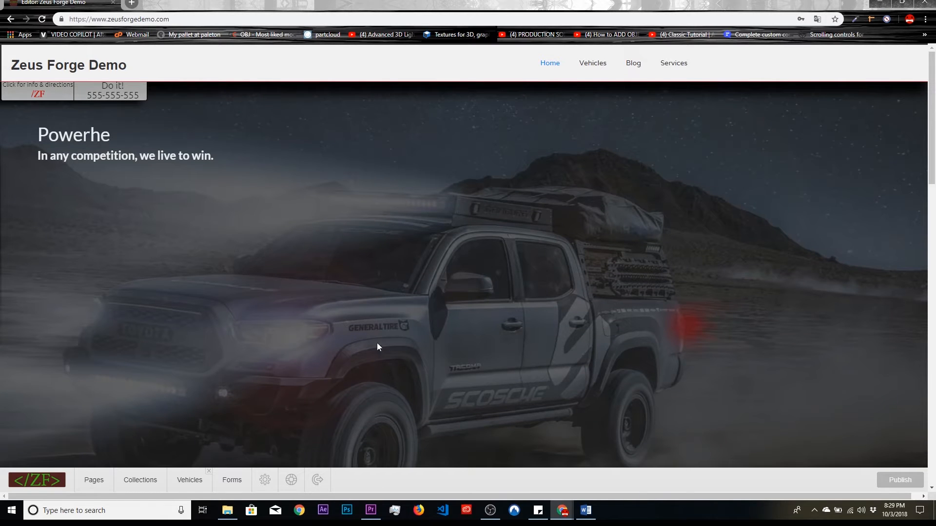
# Step: Open the Blue Tundra entry in the Vehicles collection for editing
pyautogui.click(140, 481)
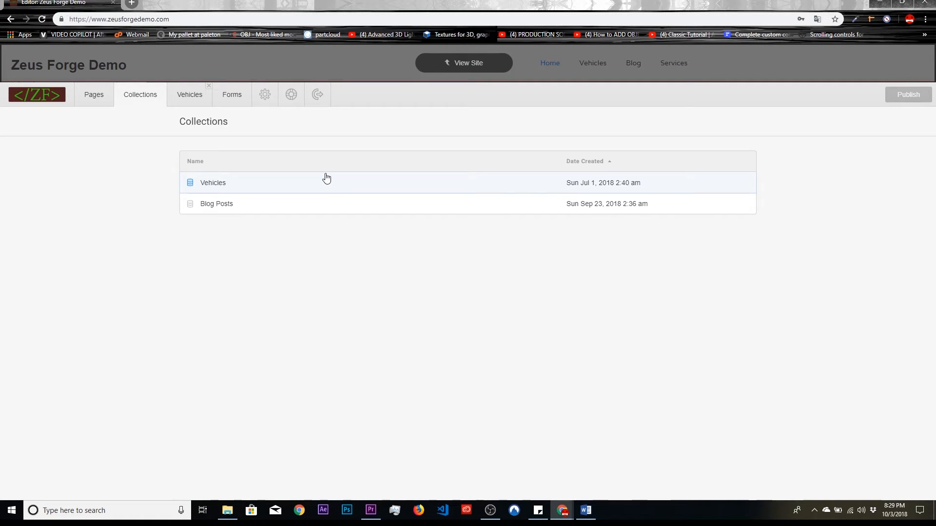
pyautogui.click(273, 186)
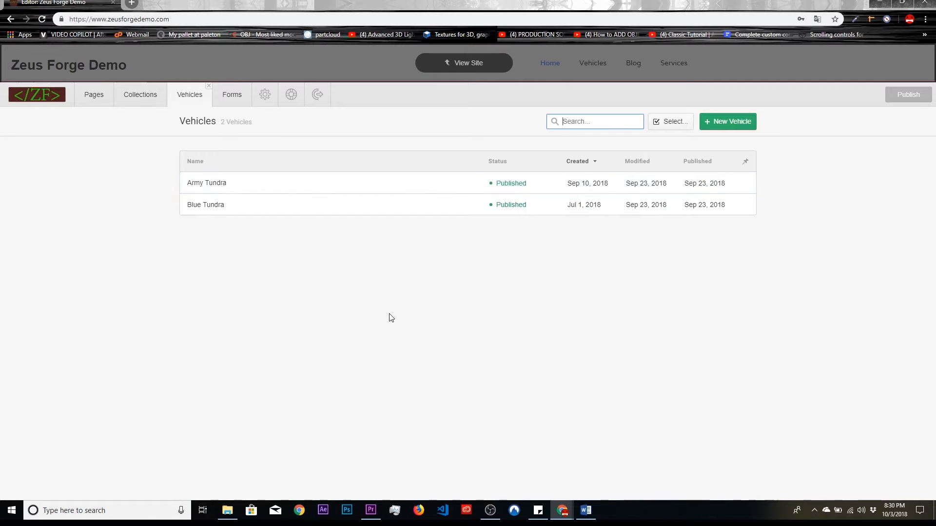
pyautogui.click(341, 208)
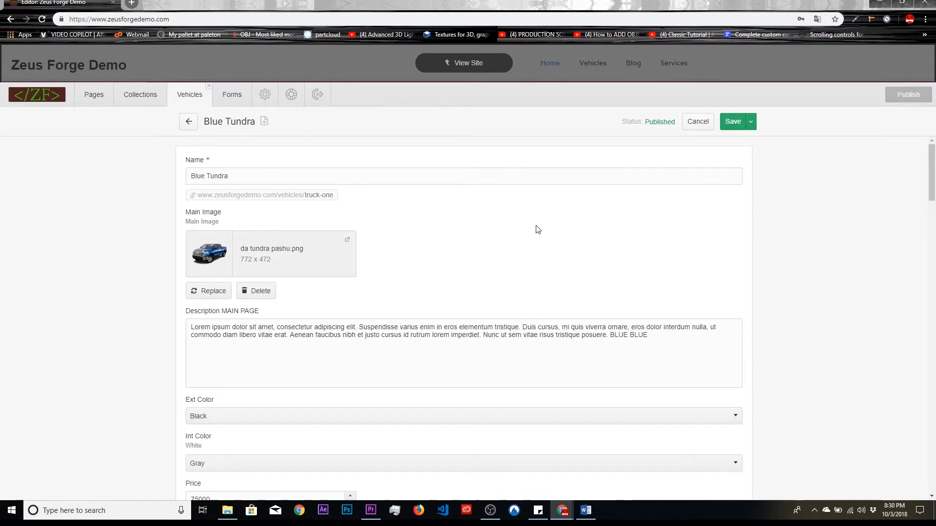
# Step: Examine the Blue Tundra entry's fields, including colors, price, interior and exterior photos, and descriptions
pyautogui.scroll(-4, 538, 229)
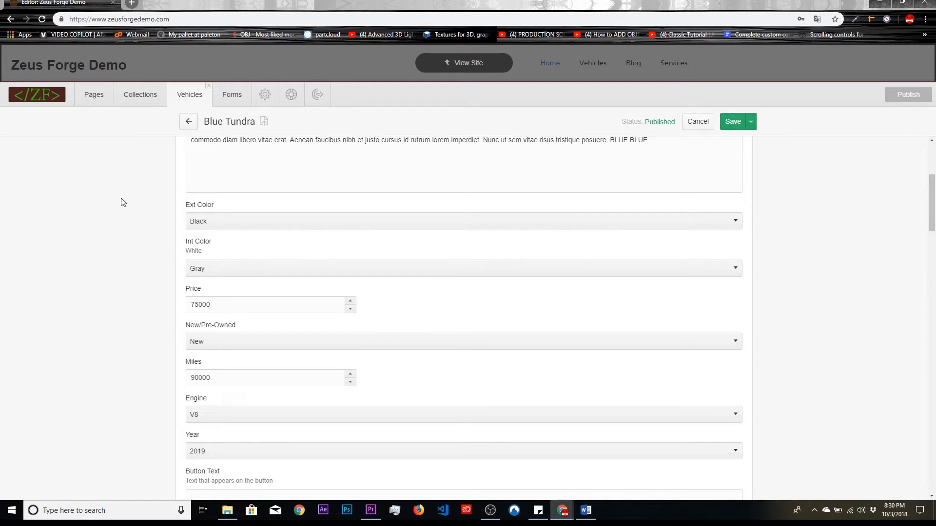
pyautogui.scroll(-15, 126, 202)
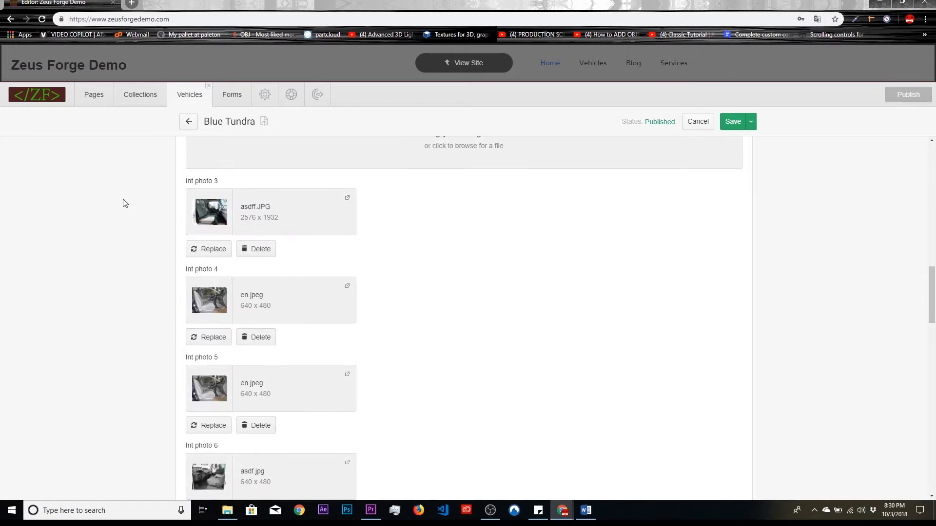
pyautogui.scroll(-1, 125, 204)
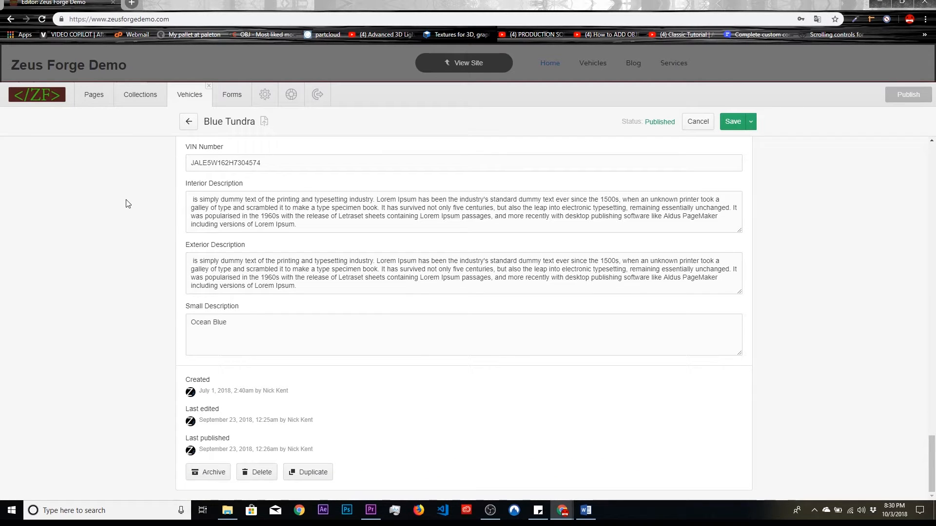
pyautogui.scroll(10, 126, 204)
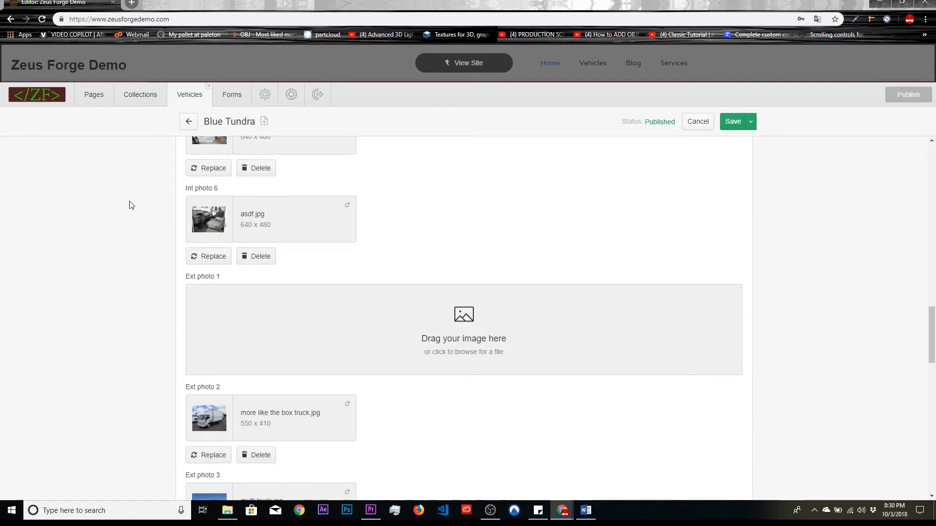
pyautogui.scroll(-10, 130, 205)
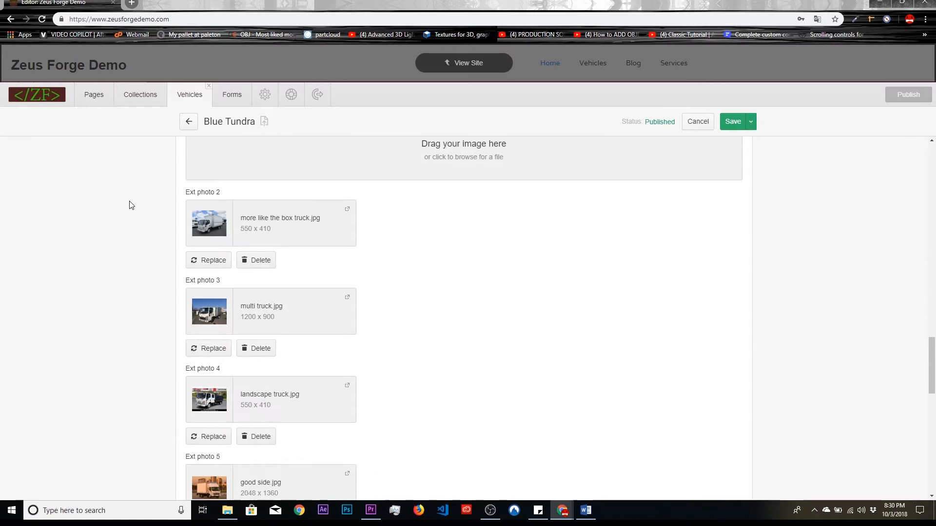
pyautogui.scroll(-1, 130, 205)
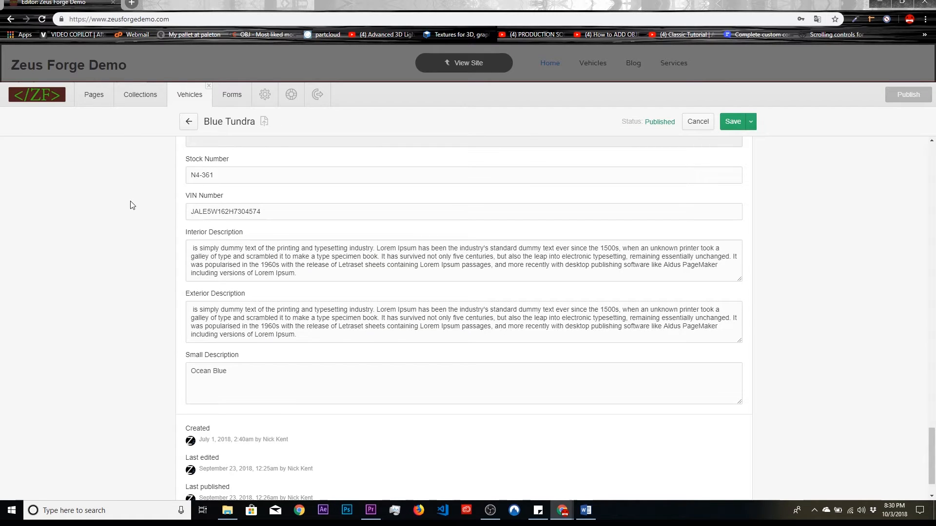
pyautogui.scroll(-2, 131, 205)
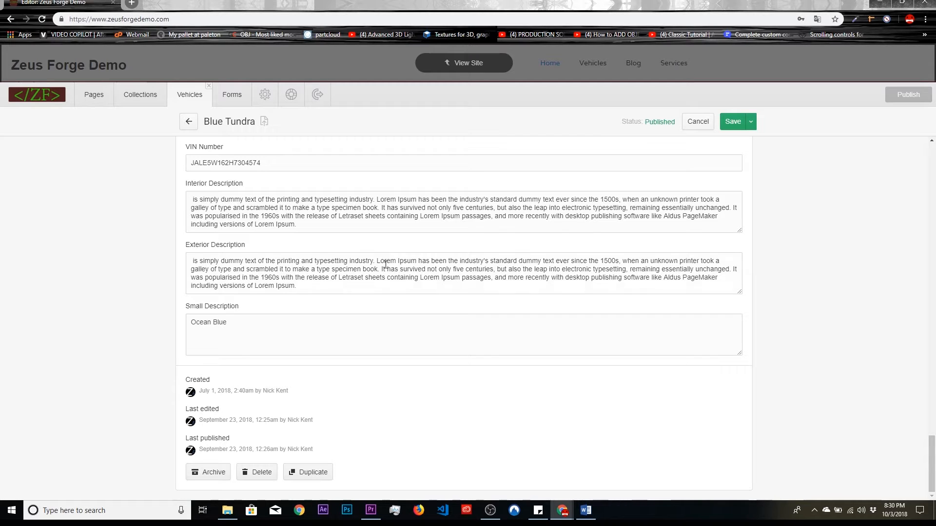
# Step: Duplicate the Blue Tundra entry and name the copy POWER RED!!!
pyautogui.click(310, 475)
pyautogui.moveTo(249, 183); pyautogui.dragTo(101, 167)
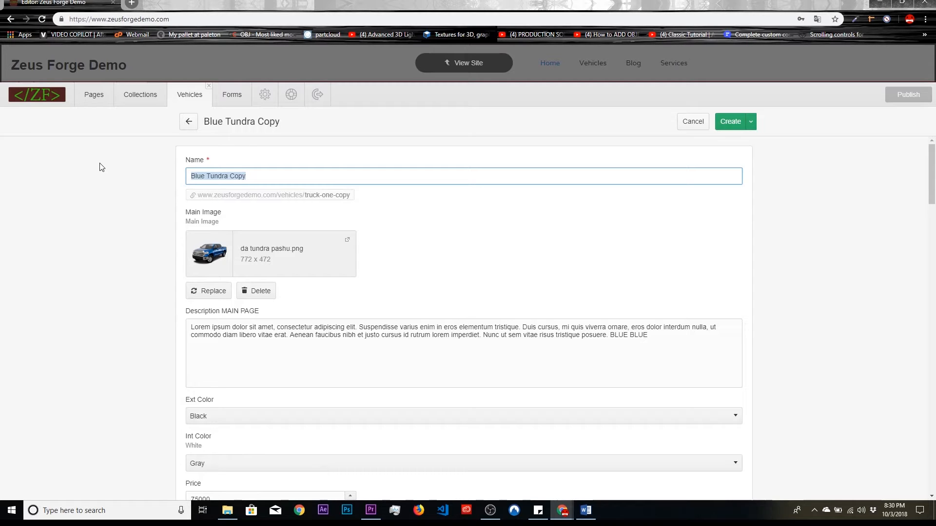
pyautogui.write('POWER RED!!!')
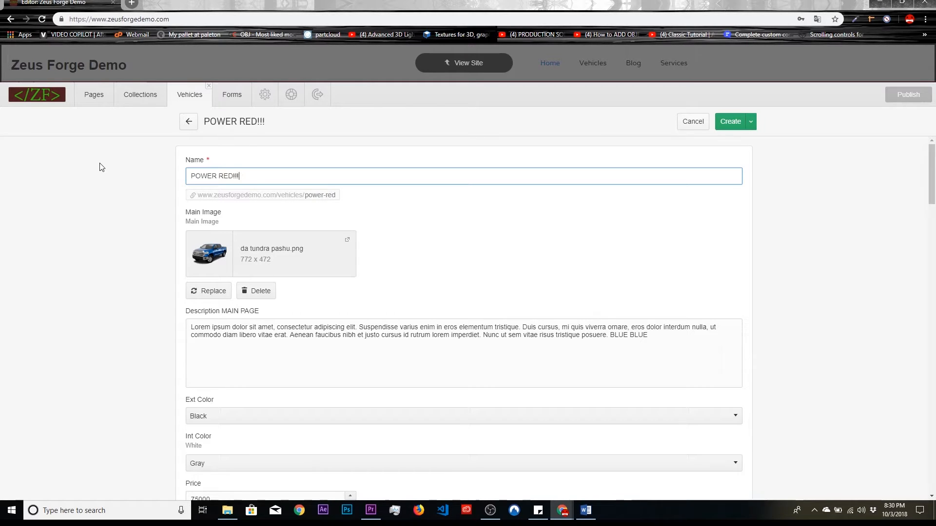
# Step: Replace the new vehicle's main image with the 2018-Toyota-Tundra picture from the my sites assets folder
pyautogui.click(215, 292)
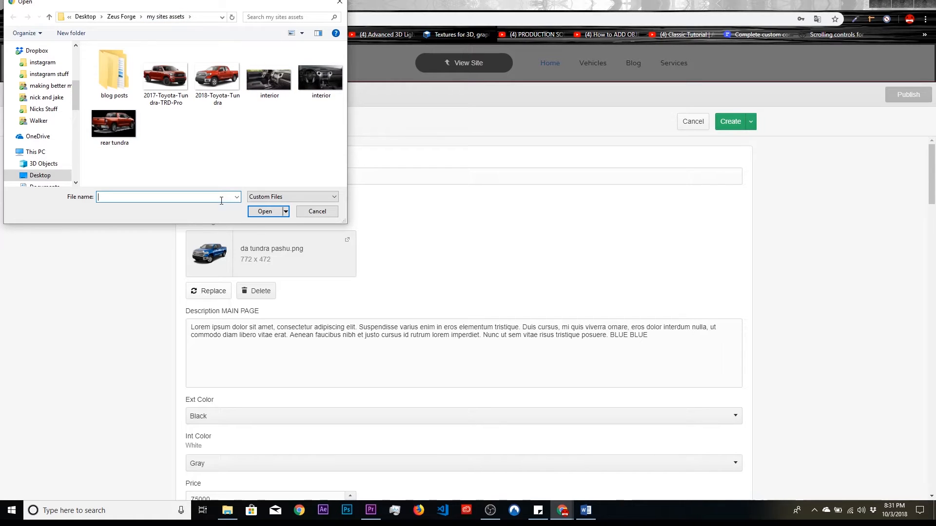
pyautogui.doubleClick(217, 78)
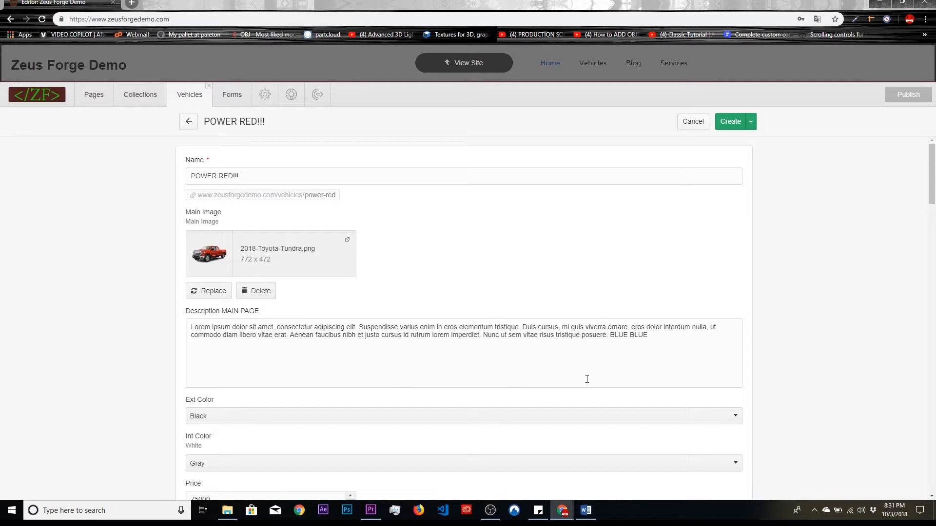
# Step: Select the entire main page description, switch to the New Product Information document in Word, and copy its main description paragraph
pyautogui.click(660, 343)
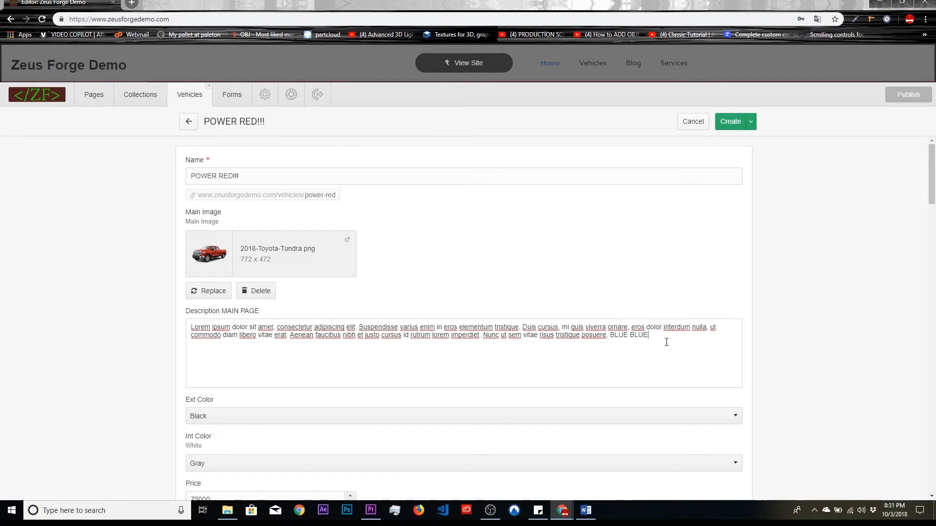
pyautogui.moveTo(622, 341); pyautogui.dragTo(176, 323)
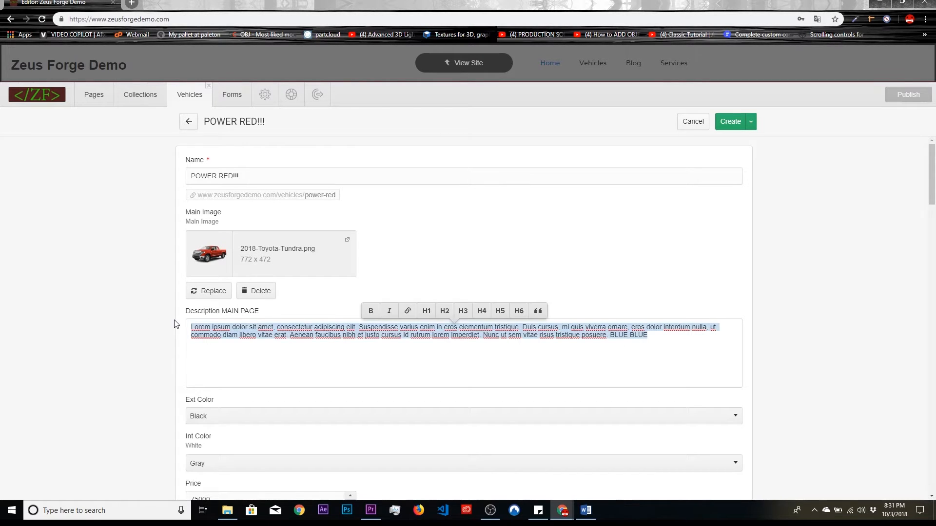
pyautogui.click(586, 510)
pyautogui.rightClick(347, 178)
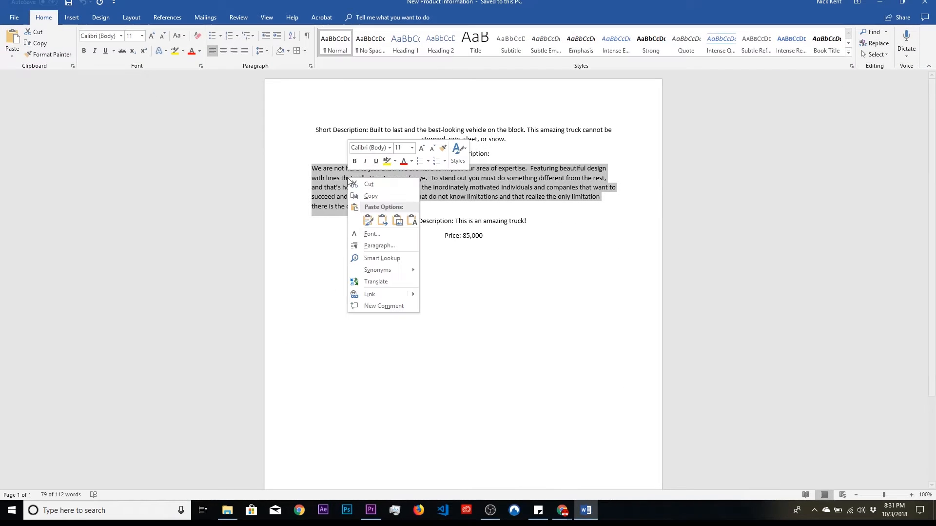
pyautogui.click(373, 196)
# Step: Bring up the my sites assets folder in File Explorer and minimize the Word document to uncover the vehicle form
pyautogui.moveTo(530, 3); pyautogui.dragTo(606, 116)
pyautogui.click(228, 510)
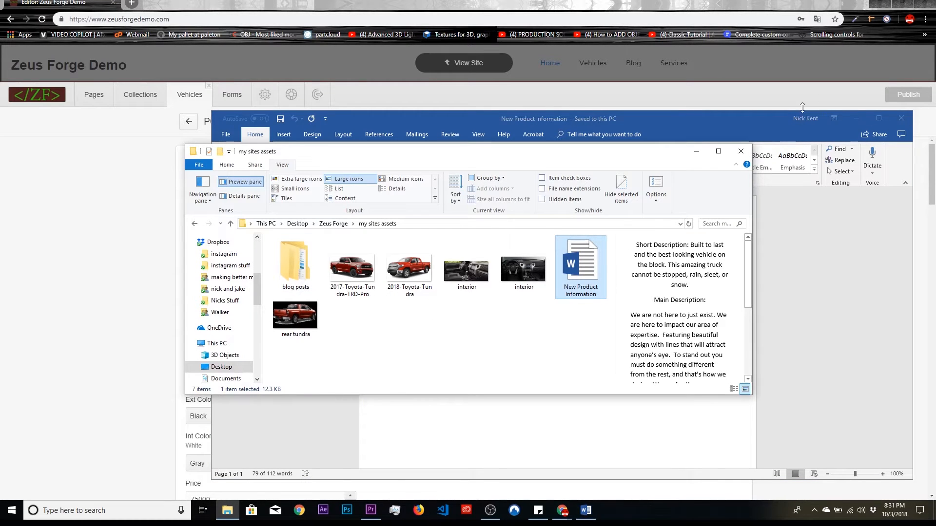
pyautogui.click(856, 115)
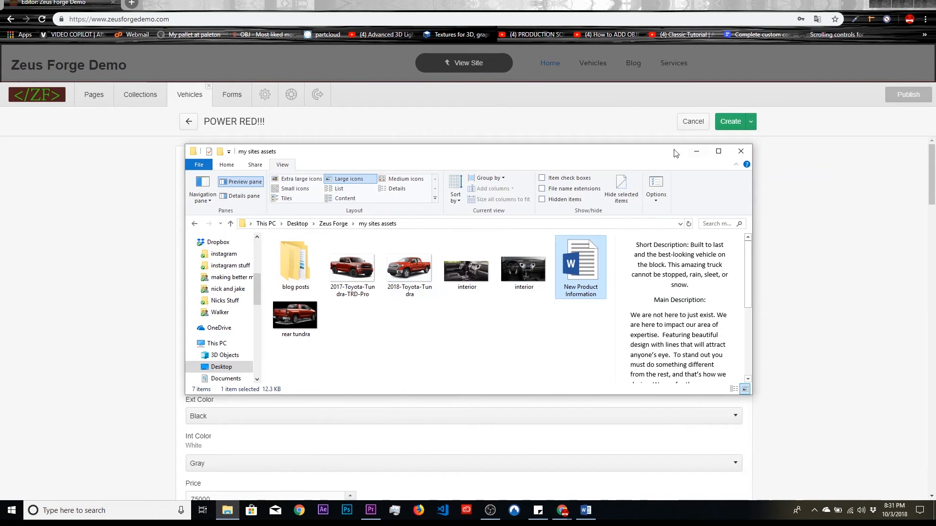
# Step: Replace the main page description with the paragraph copied from the document and remove the trailing empty line
pyautogui.click(695, 154)
pyautogui.click(434, 349)
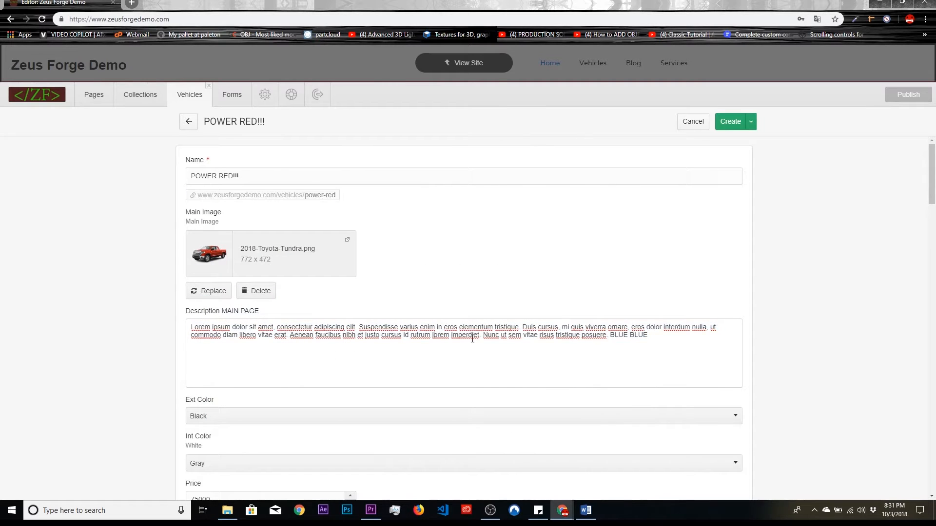
pyautogui.hotkey('ctrl', 'a')
pyautogui.hotkey('ctrl', 'v')
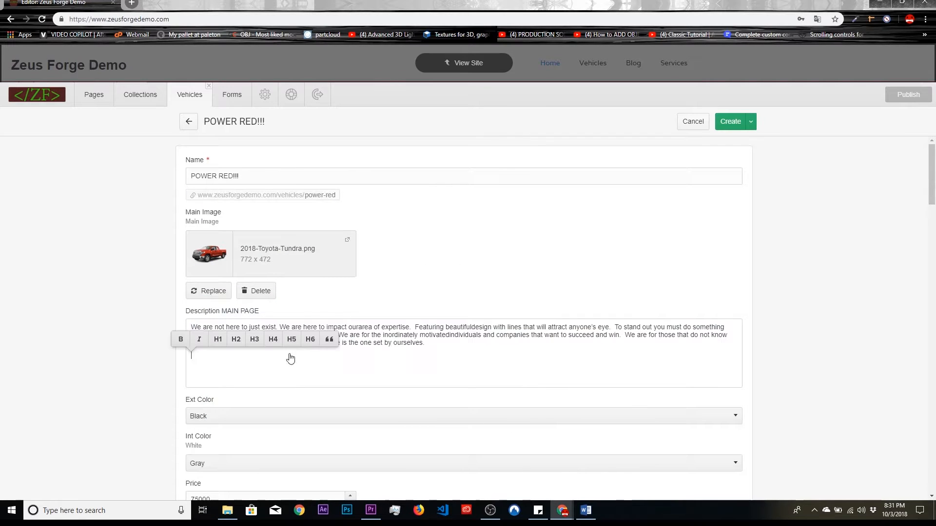
pyautogui.press('BackSpace')
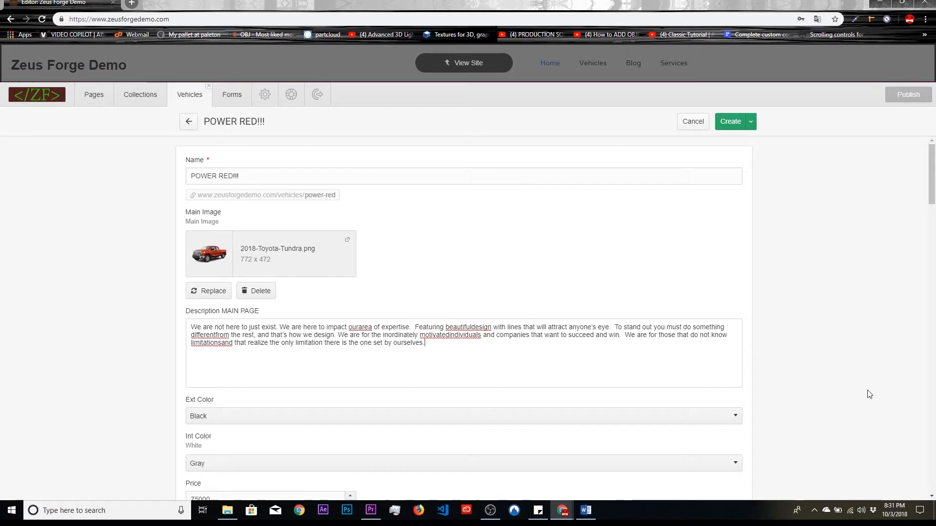
# Step: Set the vehicle's exterior color to Red
pyautogui.scroll(-2, 871, 391)
pyautogui.click(456, 318)
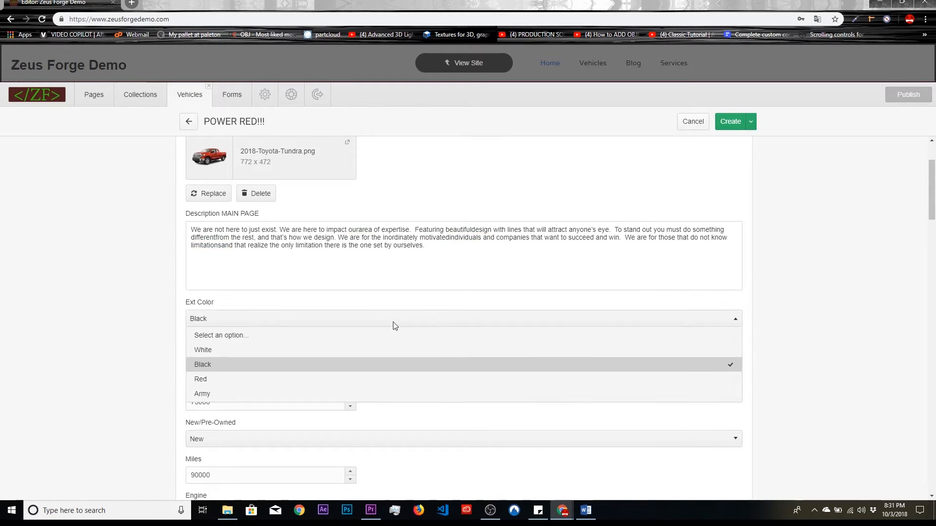
pyautogui.click(314, 379)
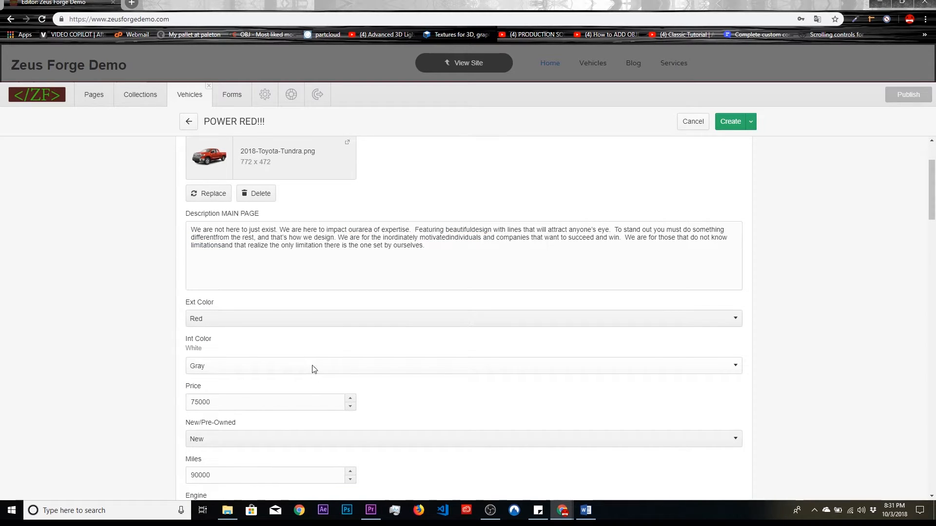
# Step: Check the price in the New Product Information document in Word and set the vehicle's price to 85000
pyautogui.click(586, 510)
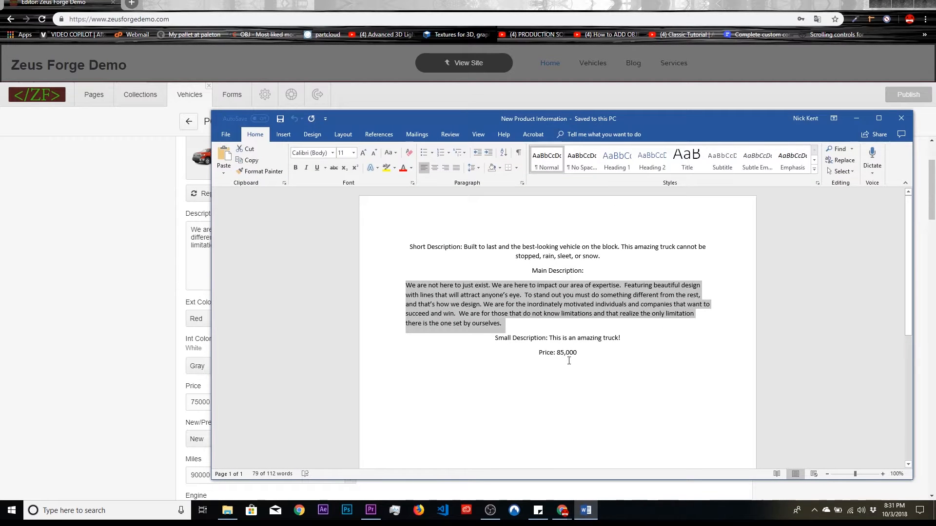
pyautogui.click(79, 312)
pyautogui.doubleClick(239, 400)
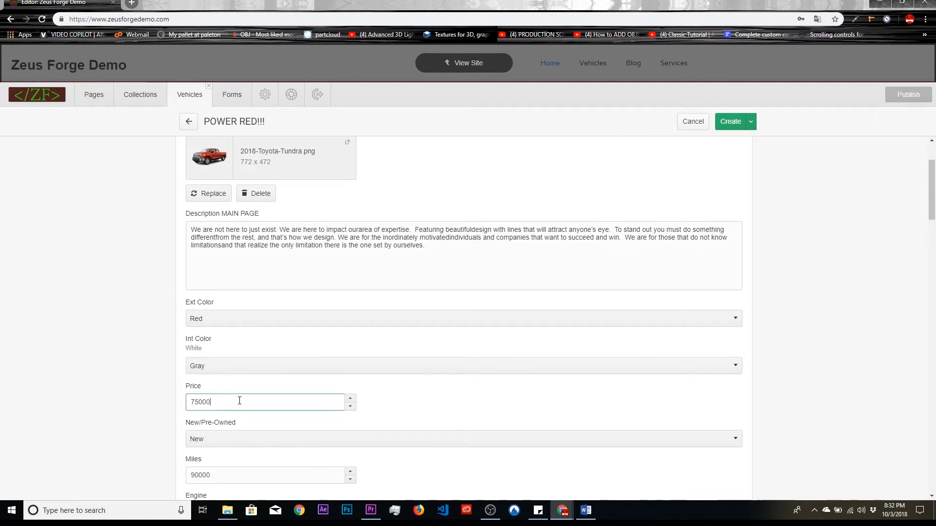
pyautogui.write('858')
pyautogui.press('BackSpace')
pyautogui.write('000')
pyautogui.click(136, 393)
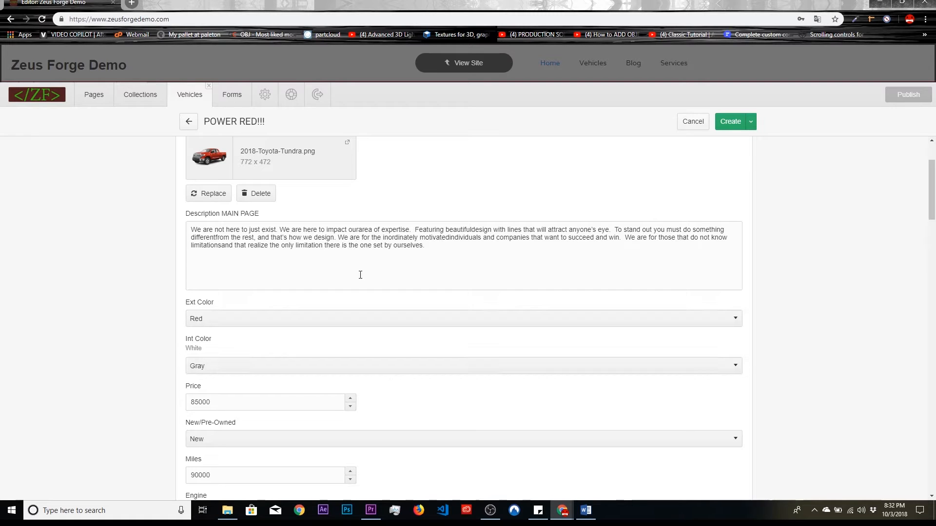
# Step: Upload interior.jpg as Int photo 1 and interior.png as Int photo 2 from the my sites assets folder
pyautogui.scroll(2, 313, 282)
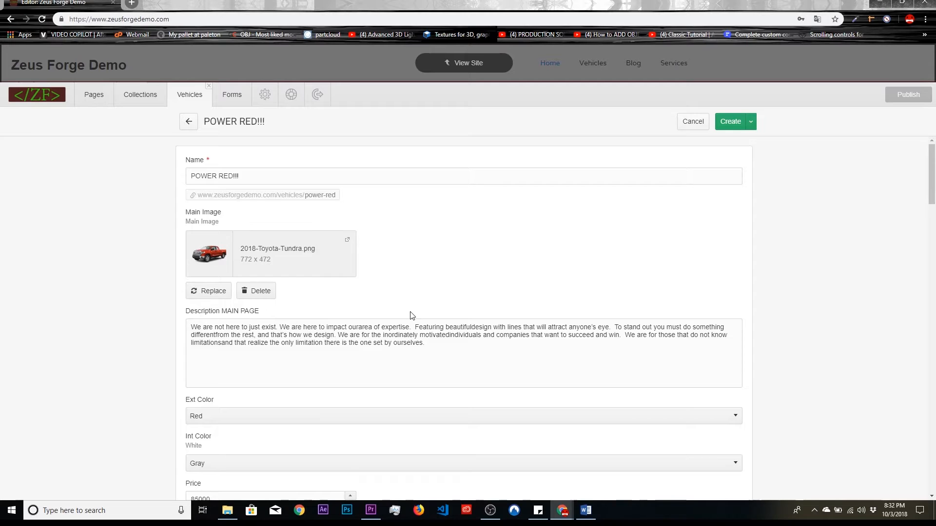
pyautogui.scroll(-5, 412, 313)
pyautogui.scroll(-2, 392, 307)
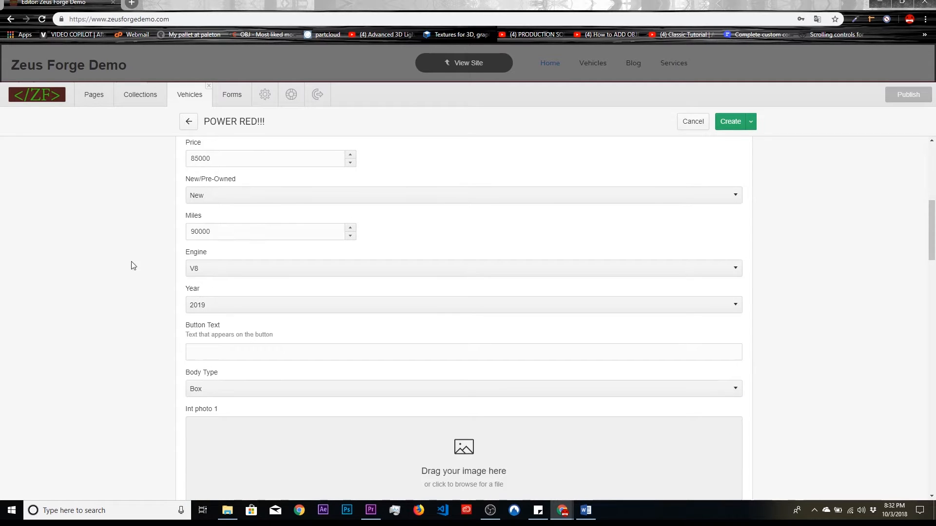
pyautogui.scroll(-2, 292, 284)
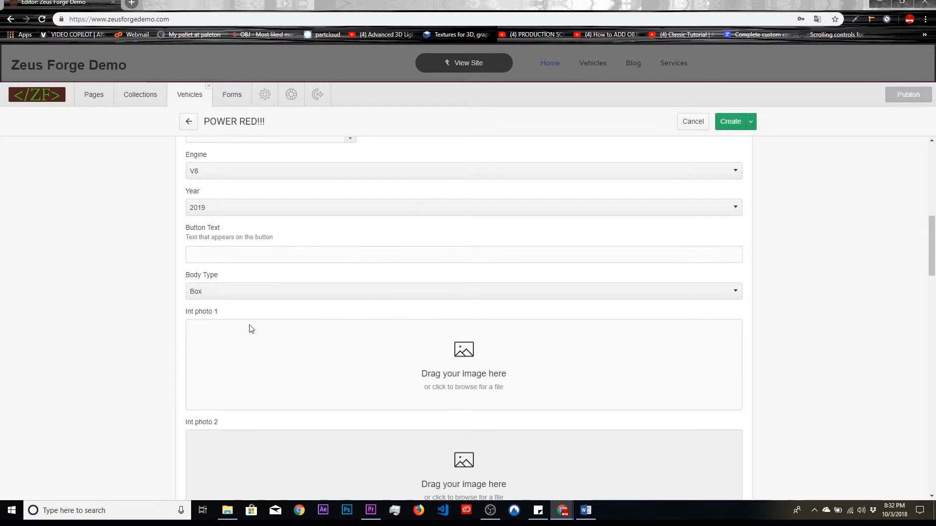
pyautogui.scroll(-2, 495, 365)
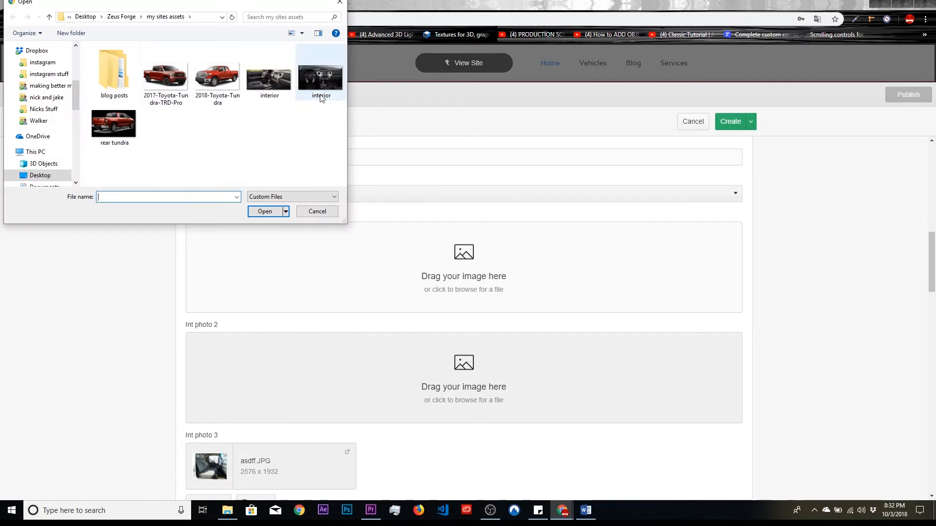
pyautogui.doubleClick(270, 73)
pyautogui.scroll(-1, 433, 343)
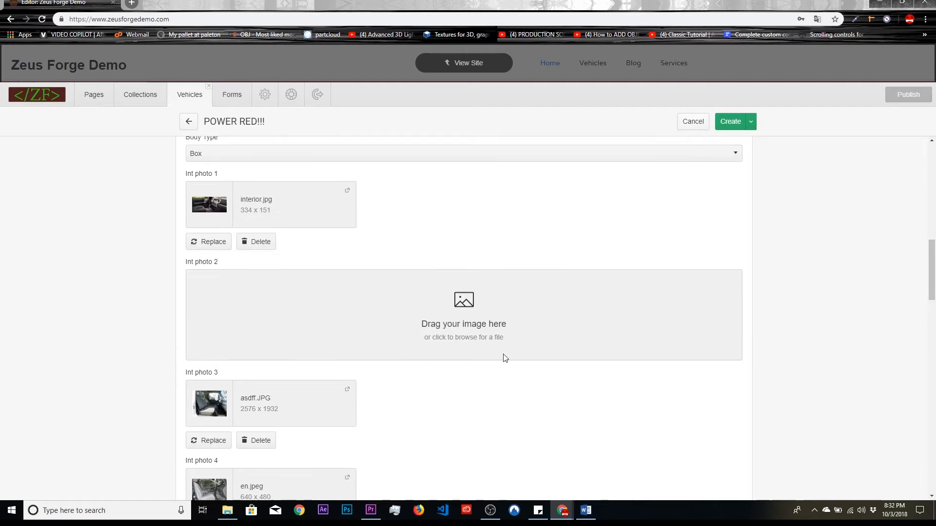
pyautogui.click(476, 309)
pyautogui.doubleClick(319, 78)
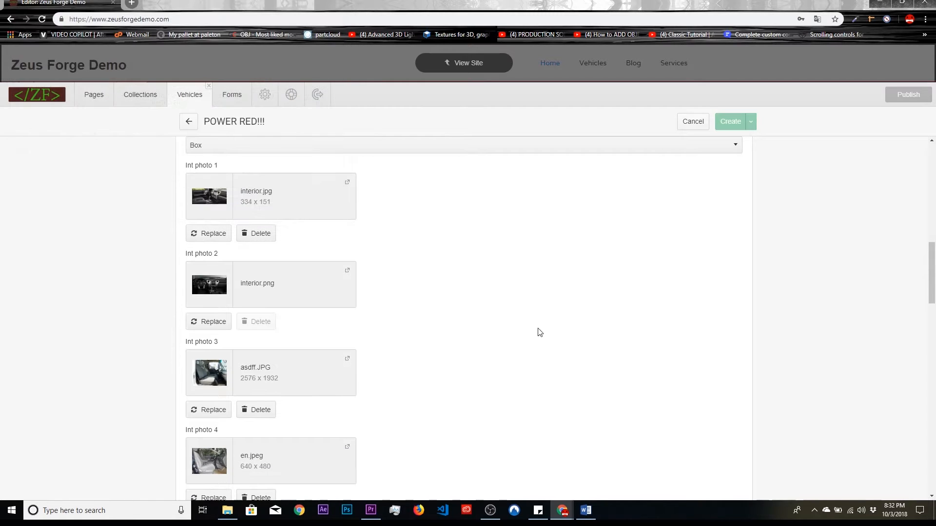
# Step: Upload the 2017-Toyota-Tundra-TRD-Pro picture as Ext photo 1
pyautogui.scroll(-6, 471, 247)
pyautogui.scroll(5, 313, 217)
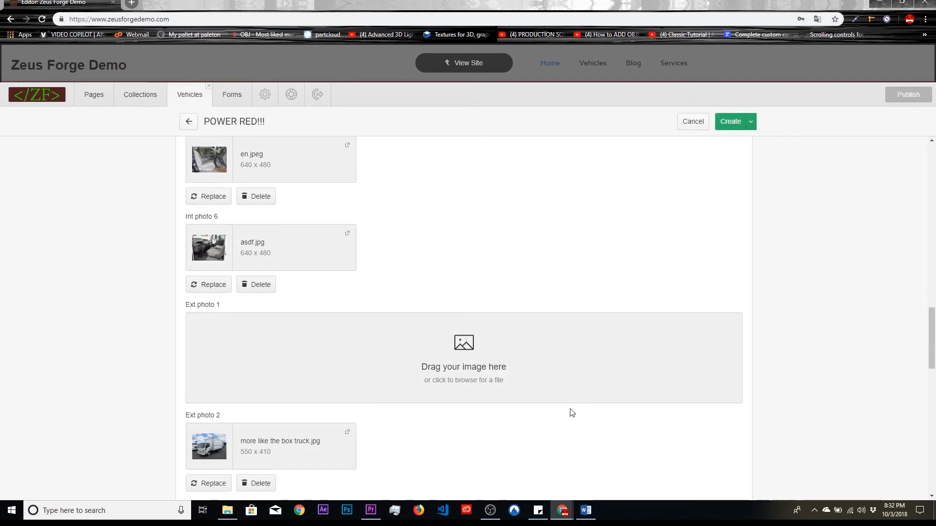
pyautogui.click(472, 364)
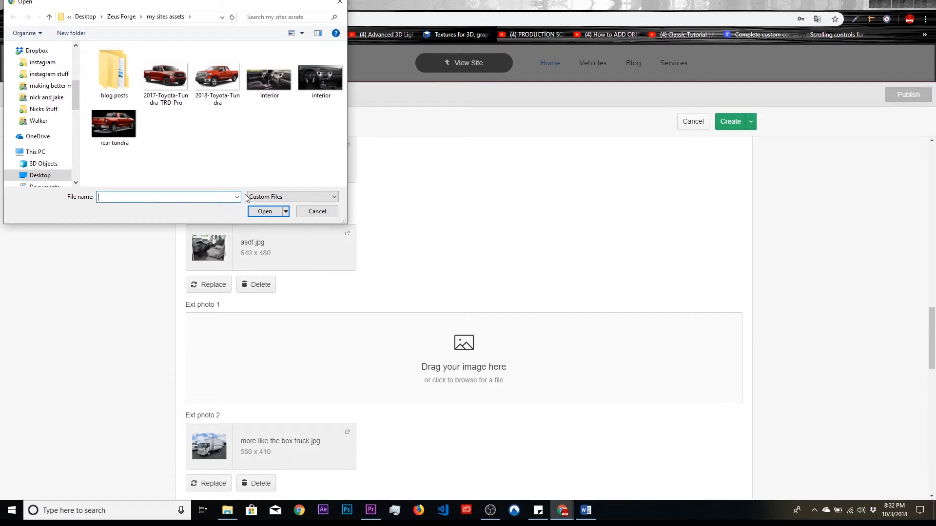
pyautogui.doubleClick(176, 104)
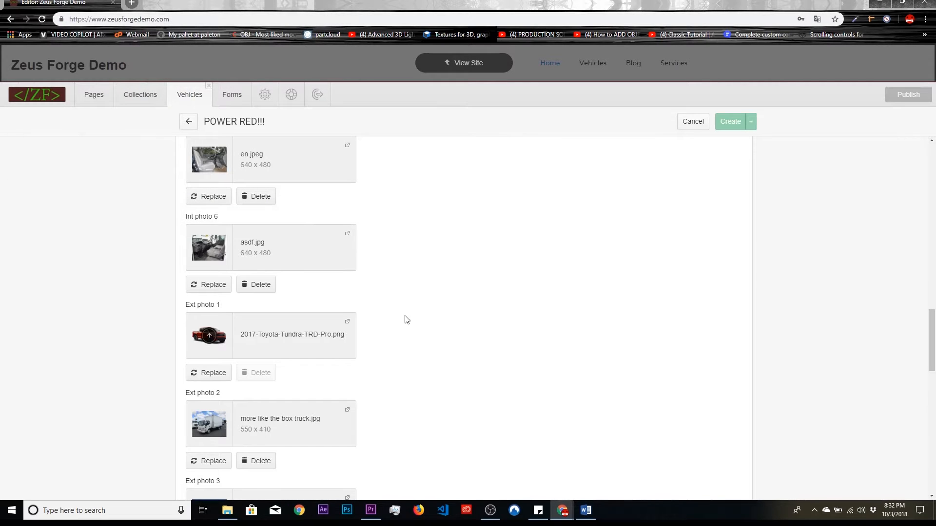
# Step: Upload the 2017-Toyota-Tundra-TRD-Pro picture as the Ultra Main image
pyautogui.scroll(-6, 463, 370)
pyautogui.scroll(-4, 522, 275)
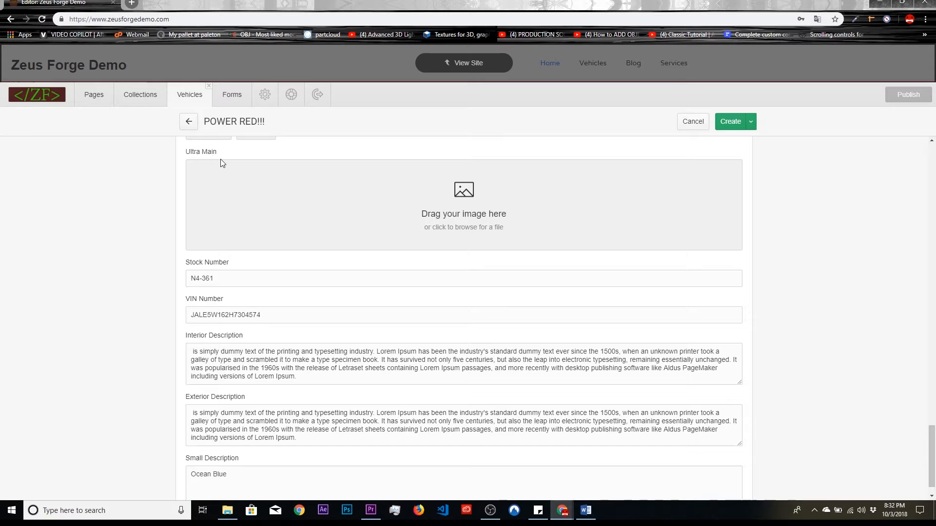
pyautogui.click(373, 190)
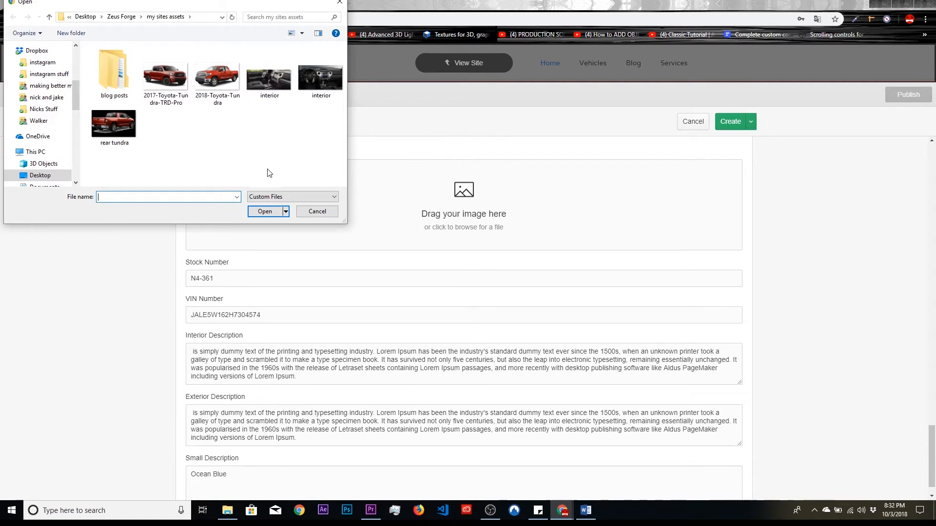
pyautogui.doubleClick(166, 77)
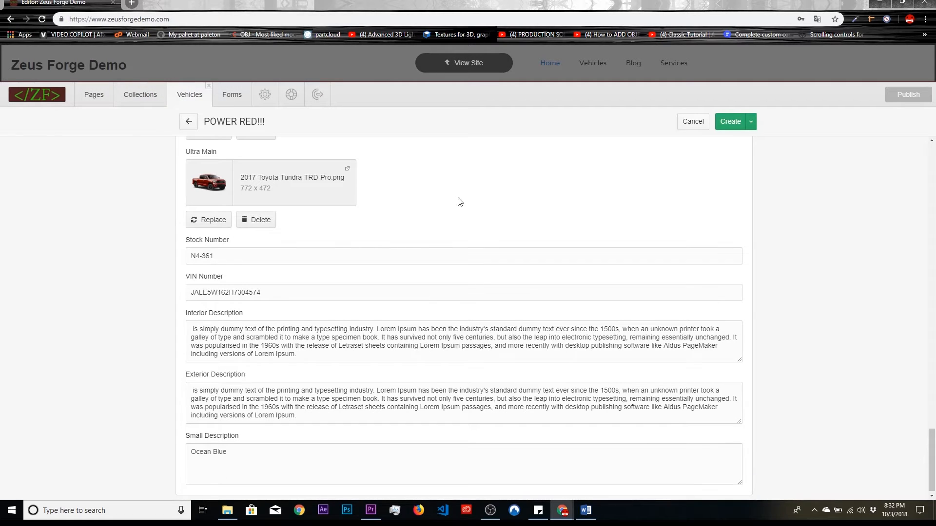
# Step: Replace the small description with POWER RED!!!
pyautogui.scroll(-1, 413, 310)
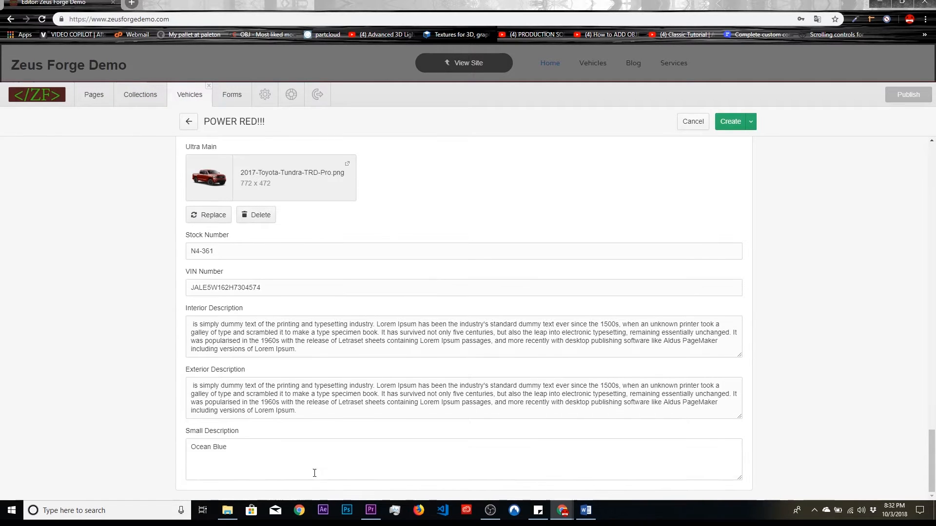
pyautogui.tripleClick(300, 450)
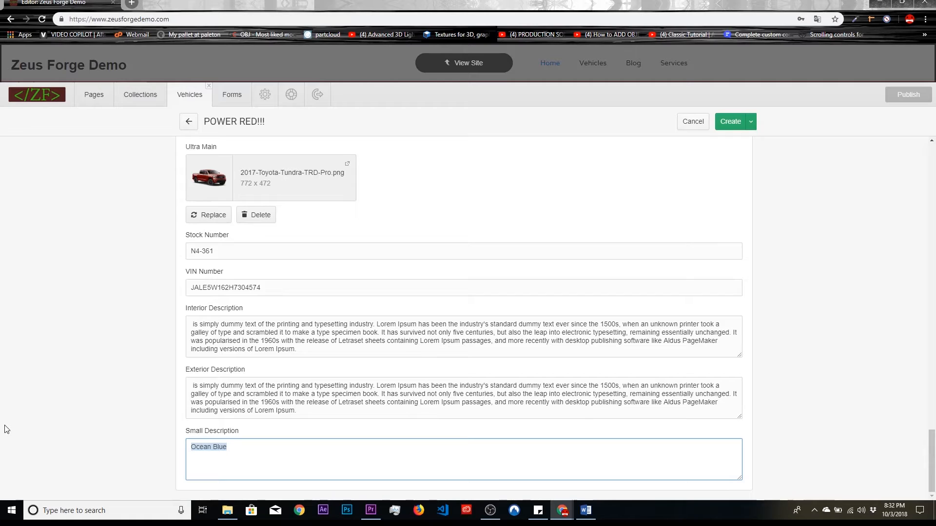
pyautogui.write('R RED!!')
# Step: Review the interior and exterior photos, Ultra Main image and description fields of the vehicle form
pyautogui.scroll(4, 536, 338)
pyautogui.scroll(-4, 712, 380)
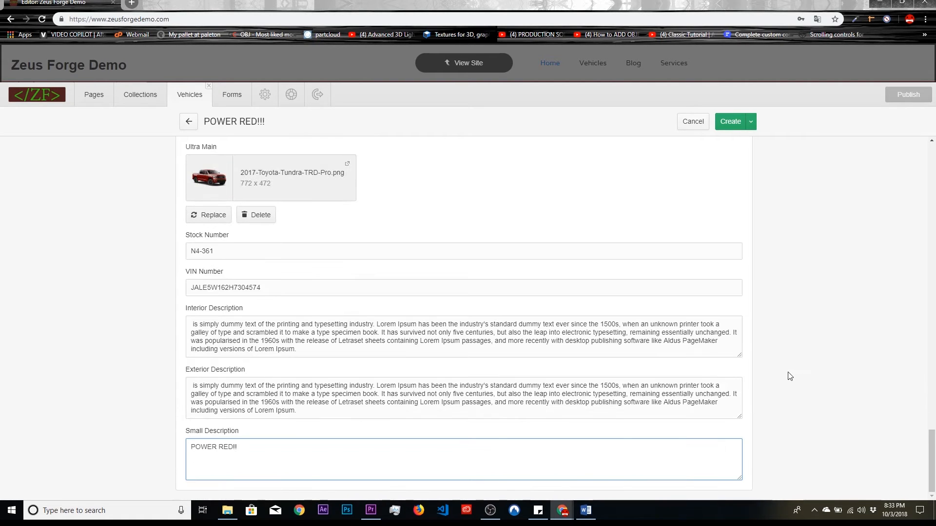
pyautogui.scroll(3, 390, 295)
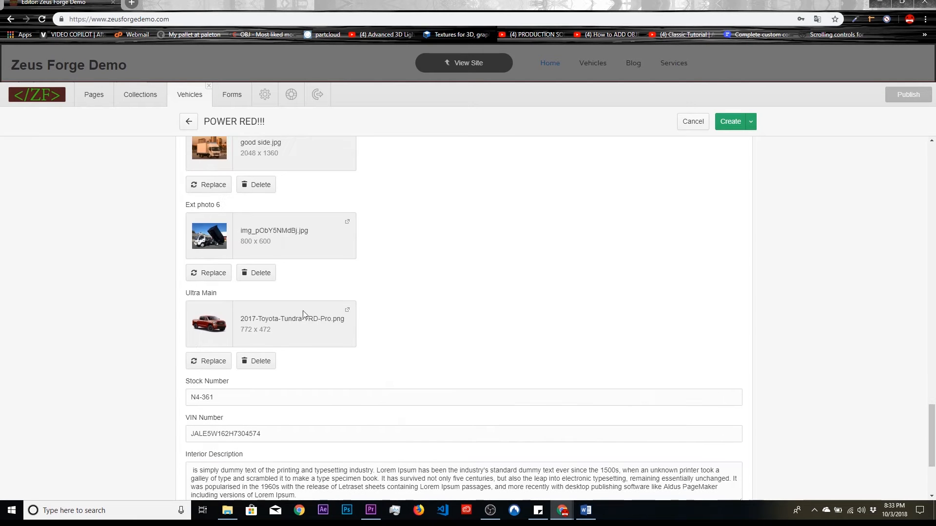
pyautogui.scroll(5, 422, 277)
pyautogui.scroll(1, 421, 276)
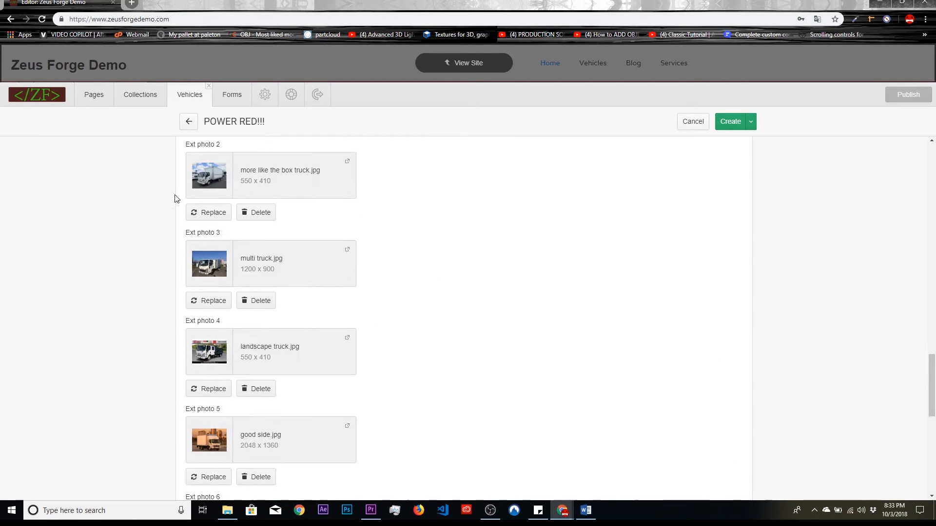
pyautogui.scroll(3, 396, 271)
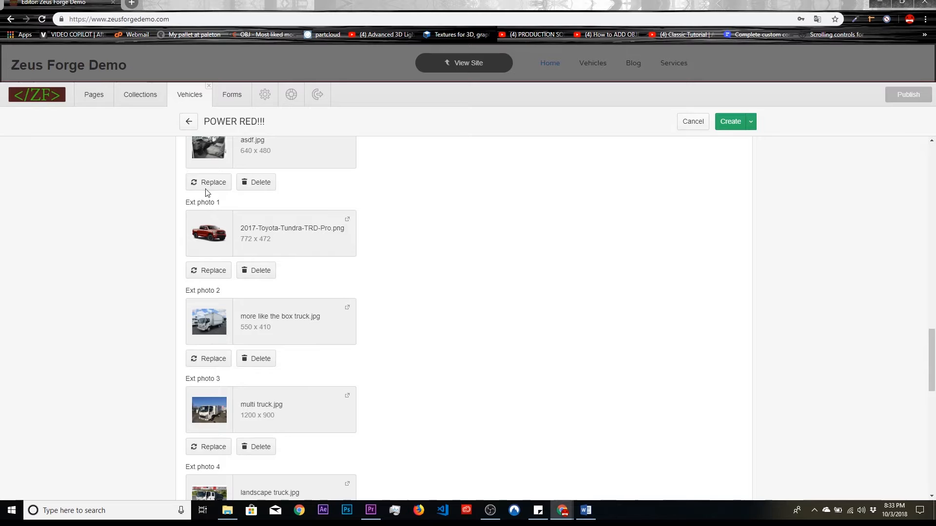
pyautogui.scroll(4, 211, 209)
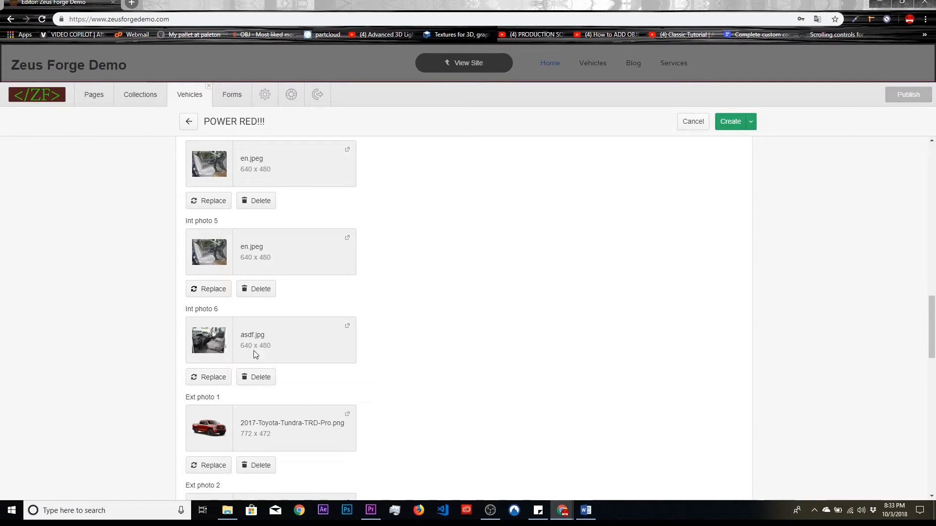
pyautogui.scroll(1, 241, 337)
pyautogui.scroll(5, 241, 337)
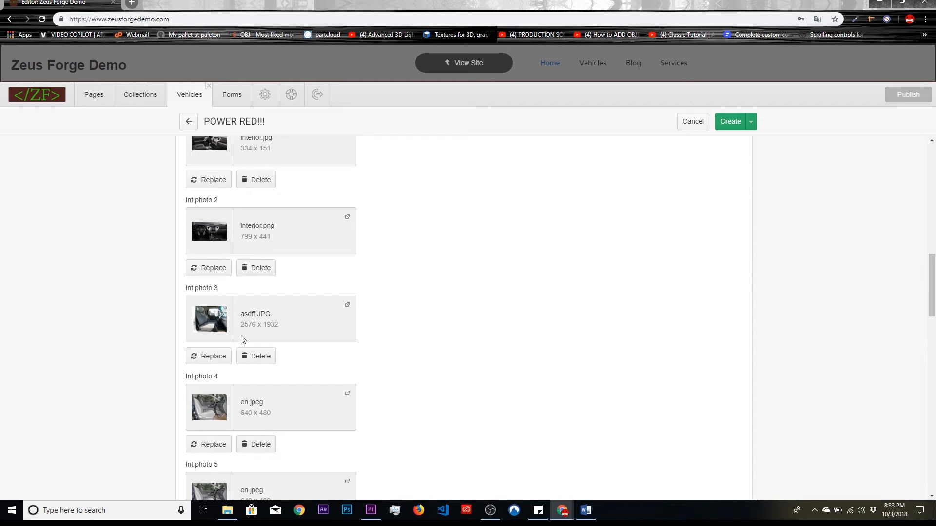
pyautogui.scroll(5, 295, 229)
pyautogui.scroll(-17, 179, 256)
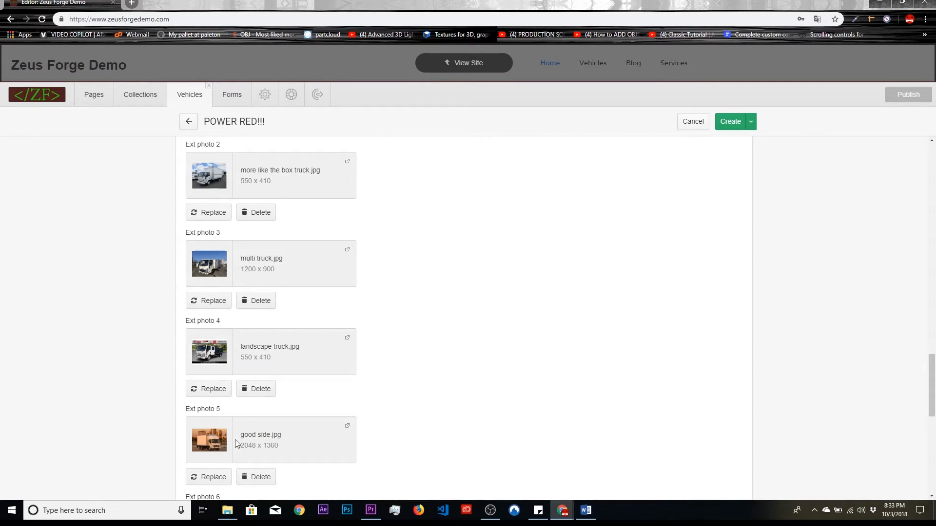
pyautogui.scroll(-8, 308, 315)
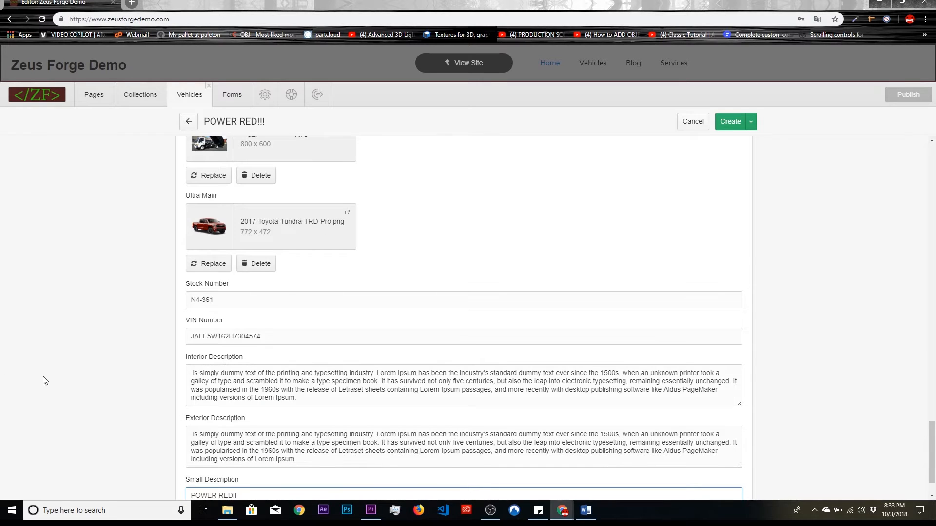
pyautogui.scroll(-1, 156, 380)
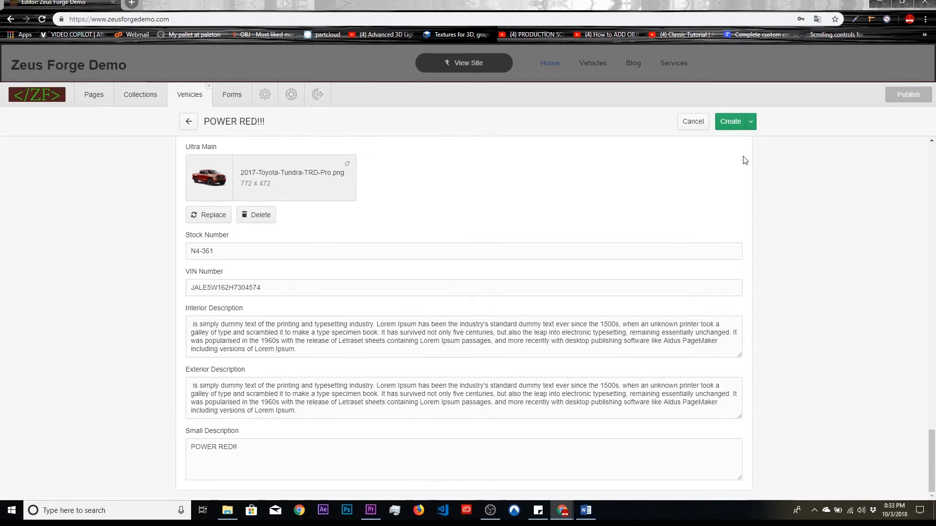
# Step: Set the vehicle's miles to 0 and create the POWER RED!!! entry
pyautogui.scroll(20, 792, 241)
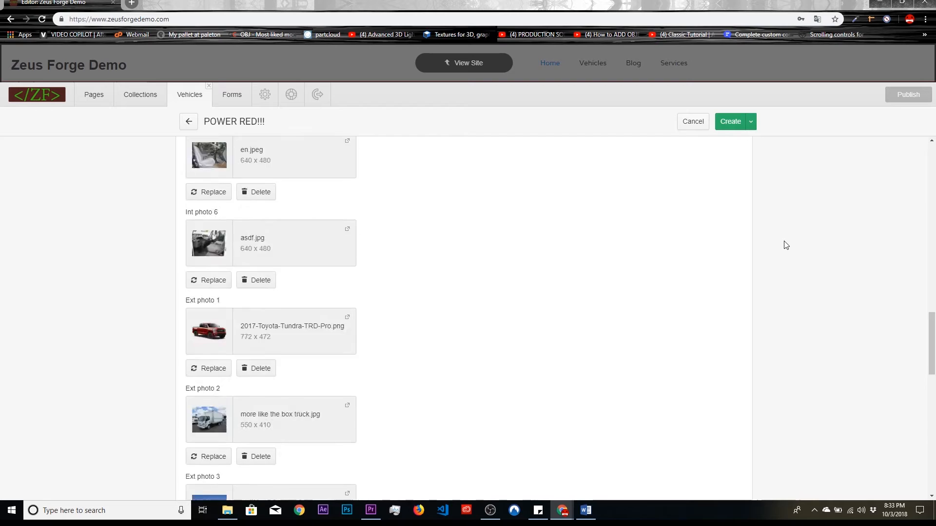
pyautogui.scroll(12, 785, 246)
pyautogui.scroll(-7, 569, 295)
pyautogui.doubleClick(232, 232)
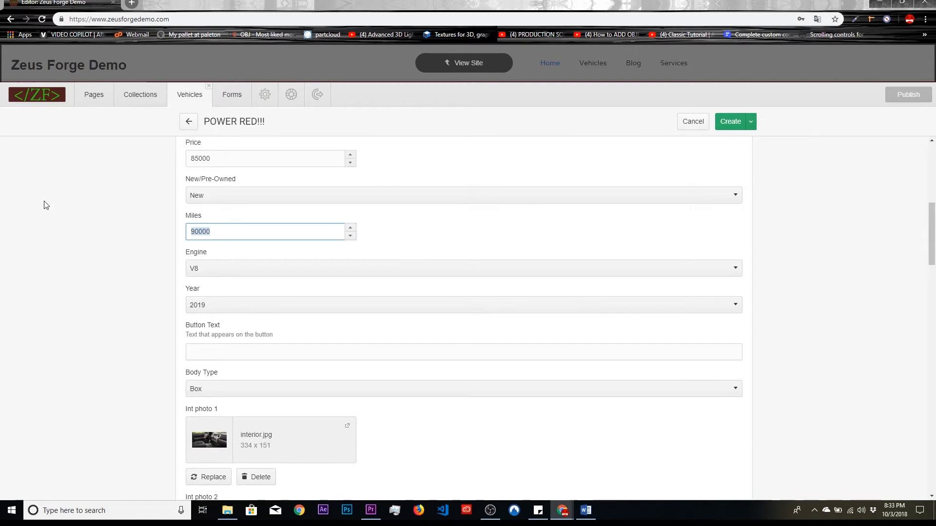
pyautogui.write('0')
pyautogui.press('Return')
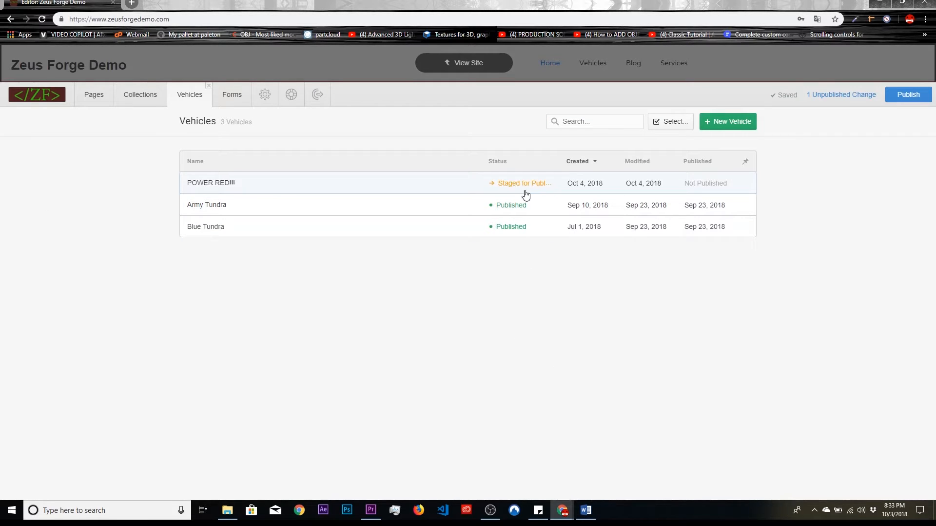
# Step: View the site's home page and examine the vehicle listings with the new POWER RED!!! entry
pyautogui.click(470, 64)
pyautogui.scroll(-10, 520, 201)
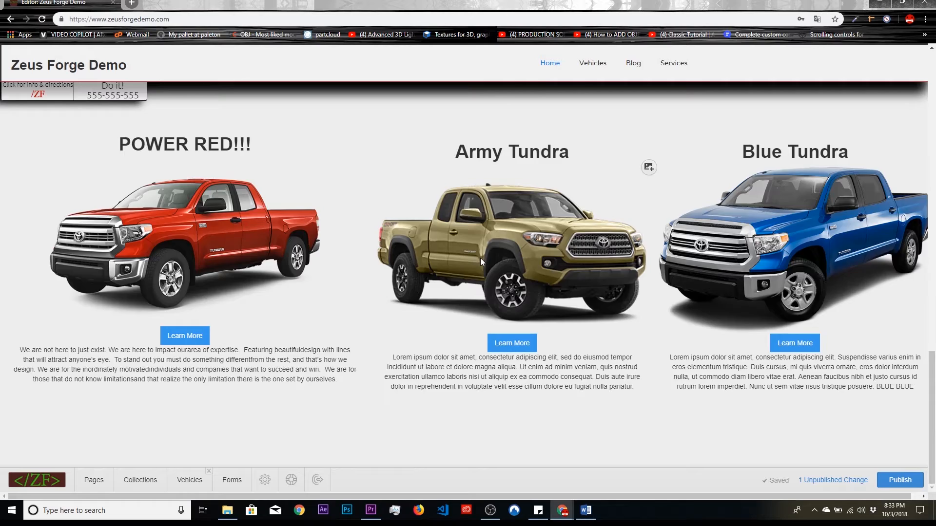
pyautogui.scroll(8, 481, 259)
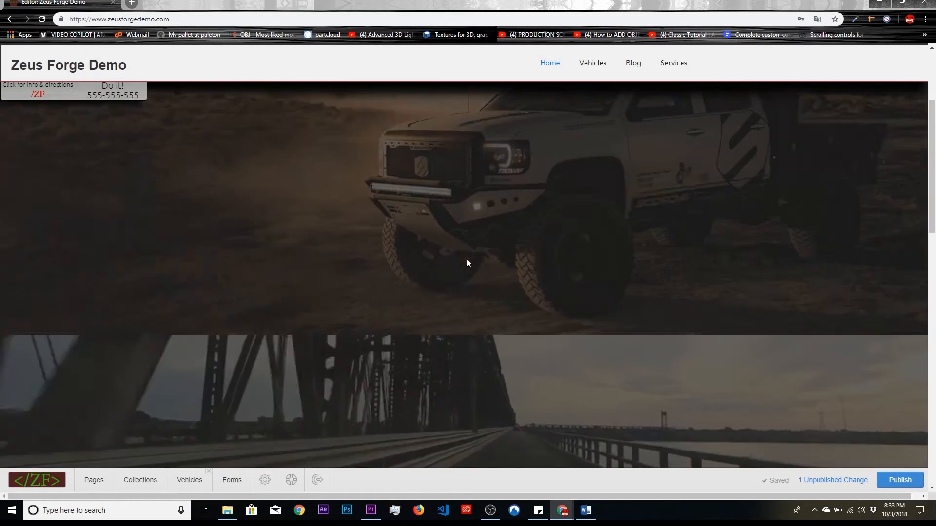
pyautogui.scroll(-11, 466, 259)
pyautogui.rightClick(467, 259)
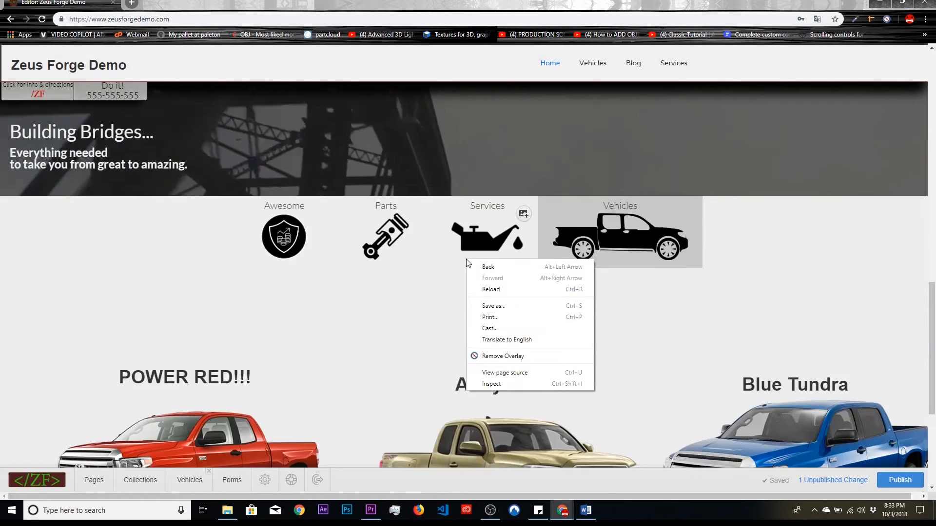
pyautogui.click(457, 258)
# Step: Correct the heading above "In any competition, we live to win." on the home page's first slide to Powerhorse
pyautogui.scroll(6, 399, 256)
pyautogui.scroll(8, 404, 185)
pyautogui.scroll(1, 405, 186)
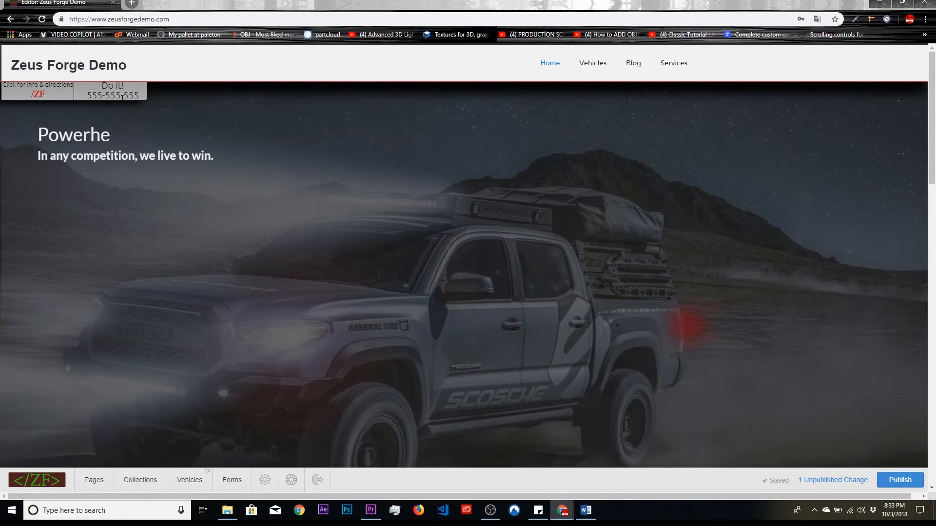
pyautogui.click(111, 123)
pyautogui.write('\\')
pyautogui.press('BackSpace')
pyautogui.press('BackSpace')
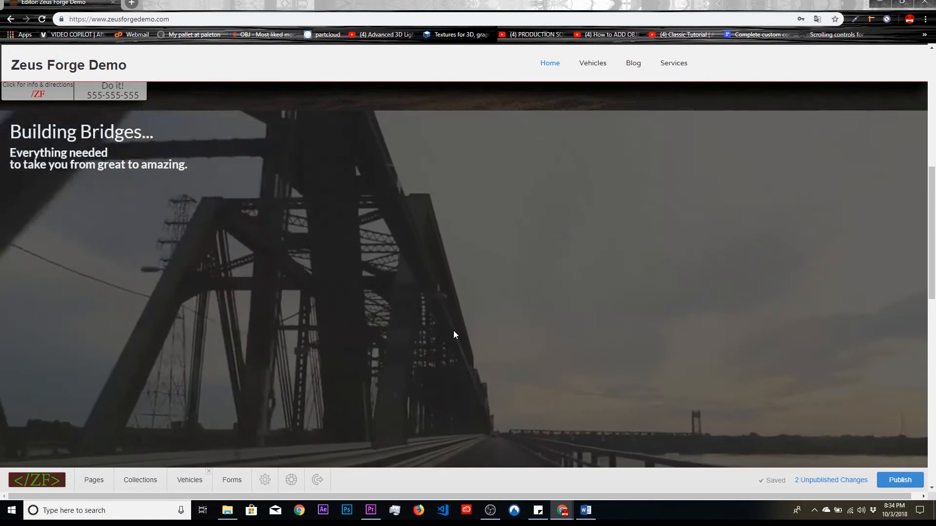
# Step: Log out of the site editor and check the vehicle listings on the live home page
pyautogui.scroll(-10, 453, 330)
pyautogui.scroll(3, 453, 331)
pyautogui.scroll(5, 455, 332)
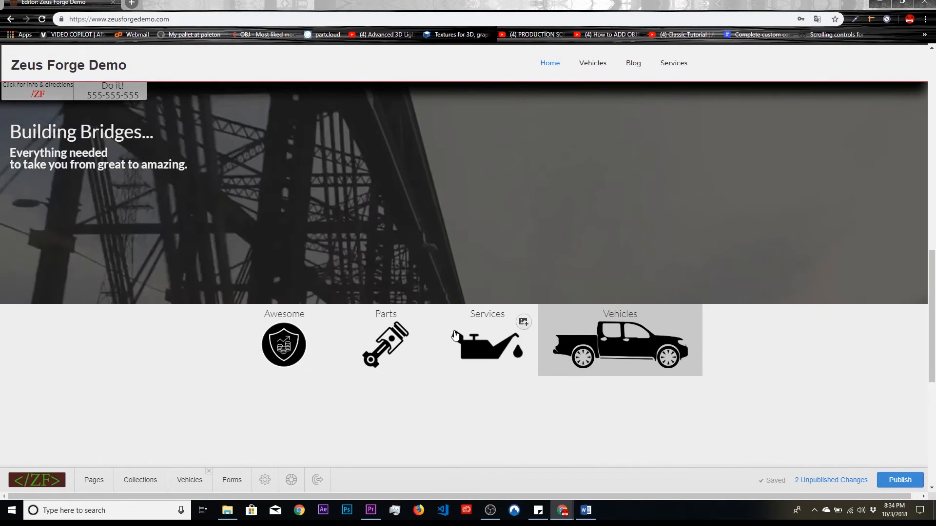
pyautogui.scroll(-4, 454, 331)
pyautogui.scroll(4, 454, 331)
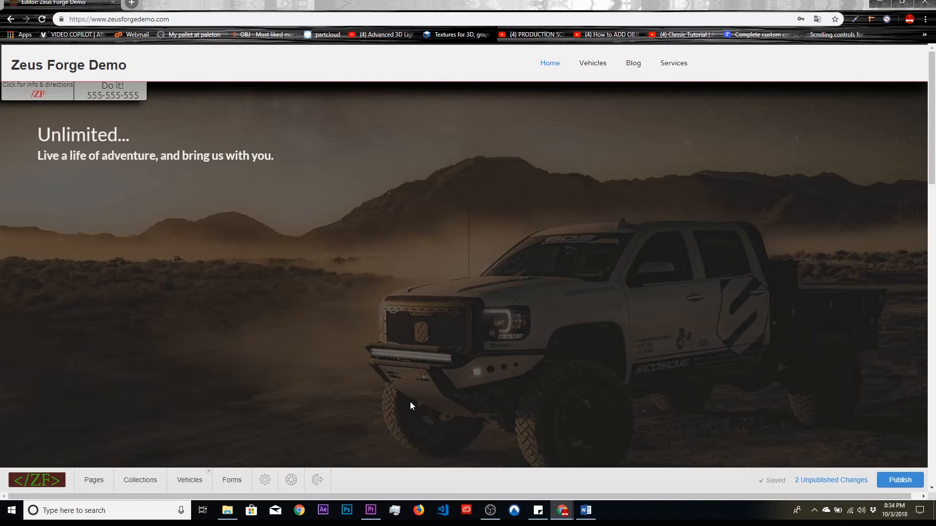
pyautogui.click(317, 480)
pyautogui.click(550, 298)
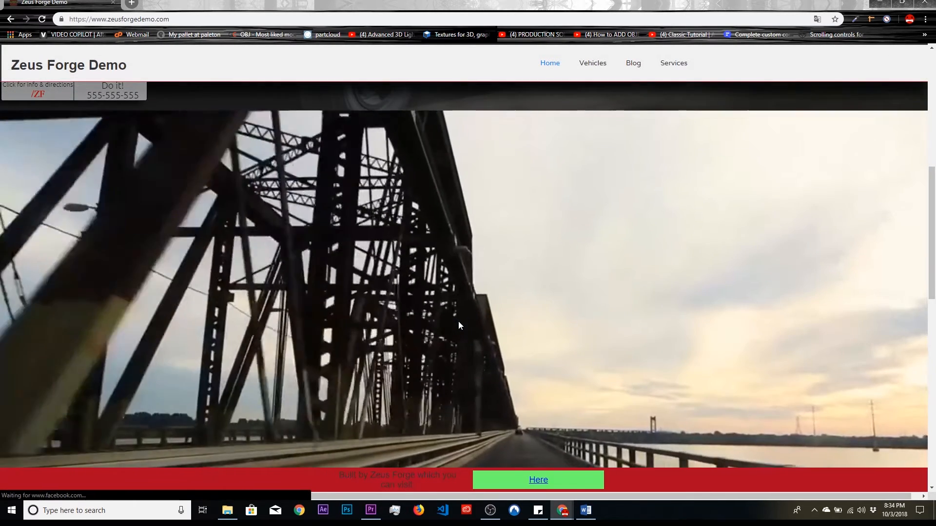
pyautogui.scroll(-10, 459, 325)
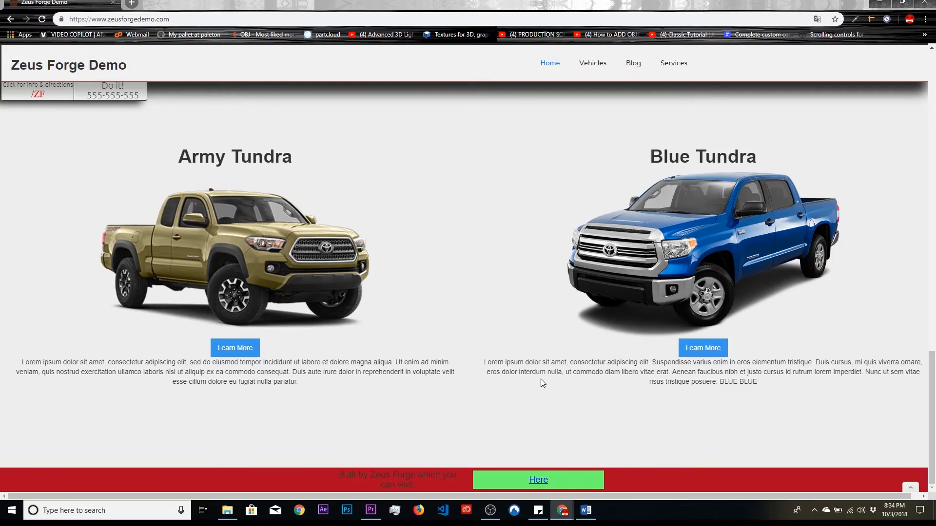
pyautogui.scroll(10, 541, 379)
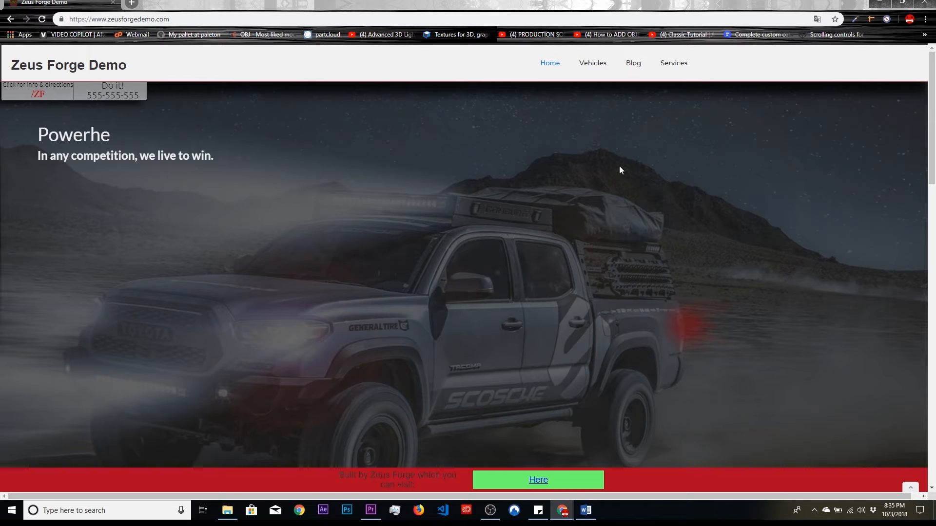
# Step: Reopen the site's editor by adding ?edit to the web address, and log in with the saved credentials
pyautogui.click(302, 17)
pyautogui.click(304, 15)
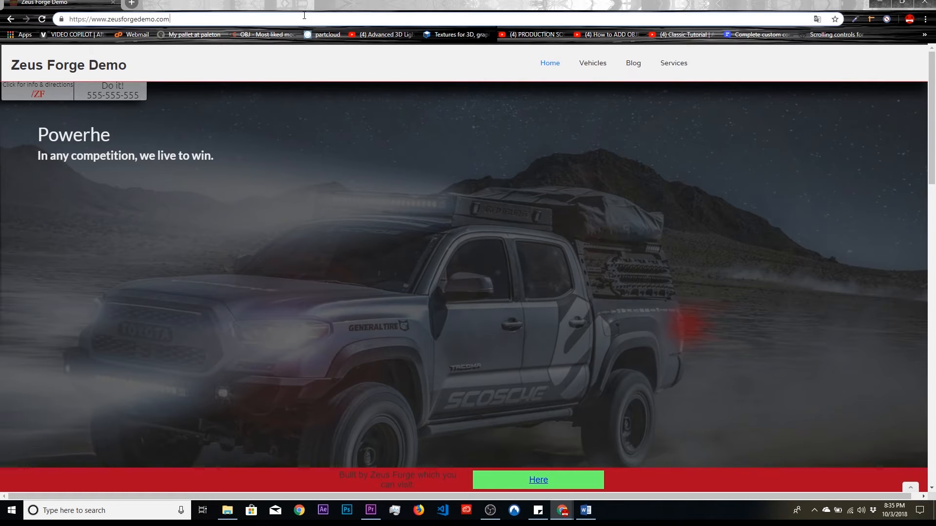
pyautogui.write('?edit')
pyautogui.press('Return')
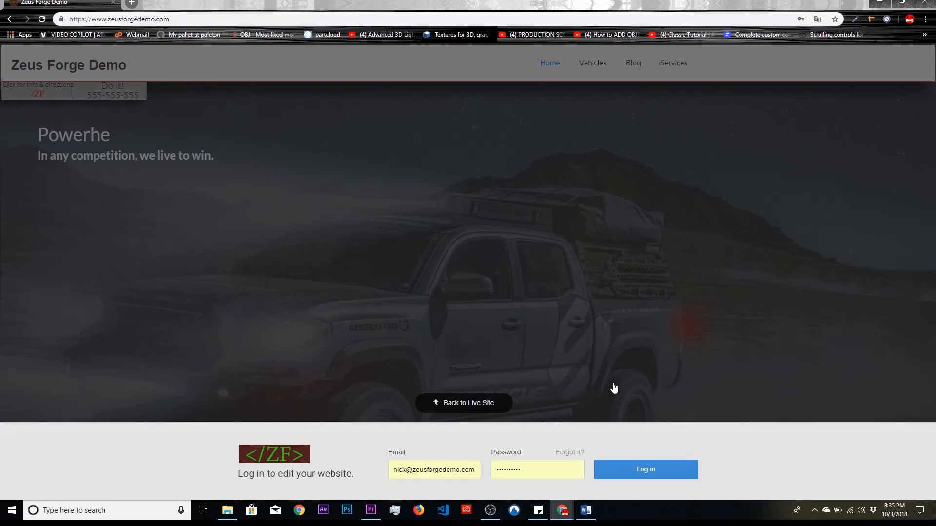
pyautogui.click(653, 468)
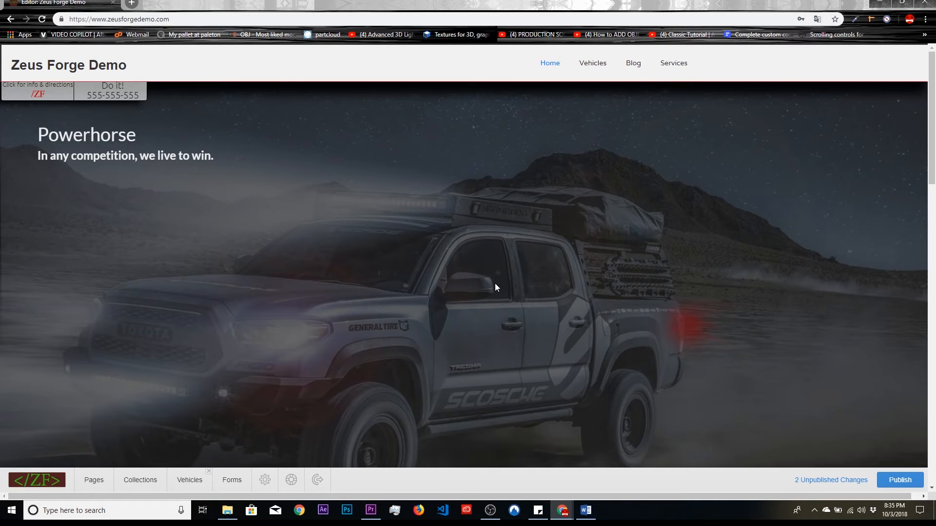
# Step: Review the home page draft and publish both pending changes, the added POWER RED!!! vehicle and the edited Powerhorse text
pyautogui.scroll(-8, 495, 282)
pyautogui.scroll(-4, 495, 282)
pyautogui.scroll(12, 495, 283)
pyautogui.scroll(-5, 385, 226)
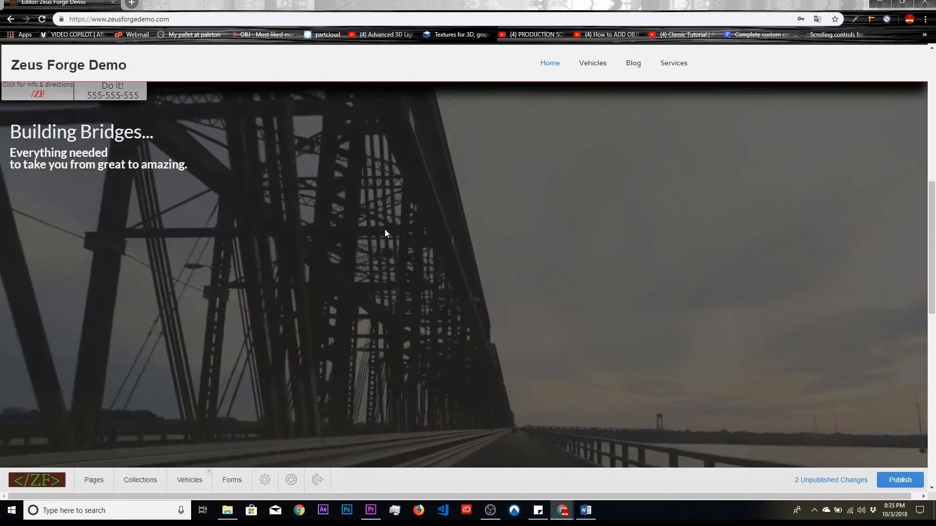
pyautogui.scroll(-5, 384, 232)
pyautogui.scroll(-3, 385, 232)
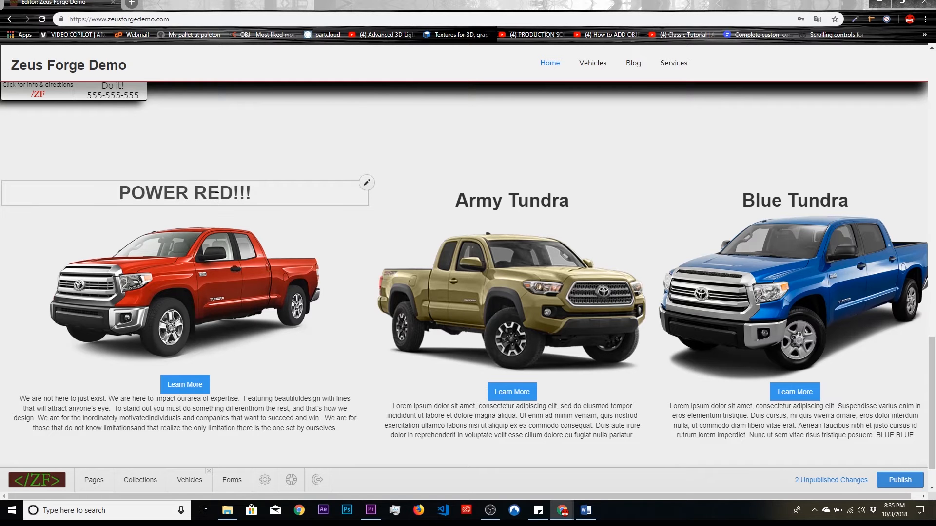
pyautogui.scroll(8, 234, 206)
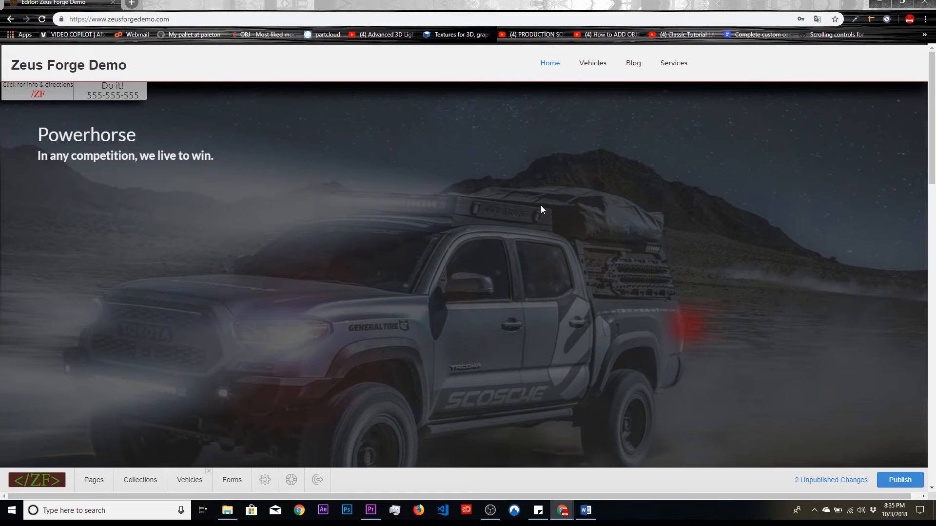
pyautogui.click(895, 481)
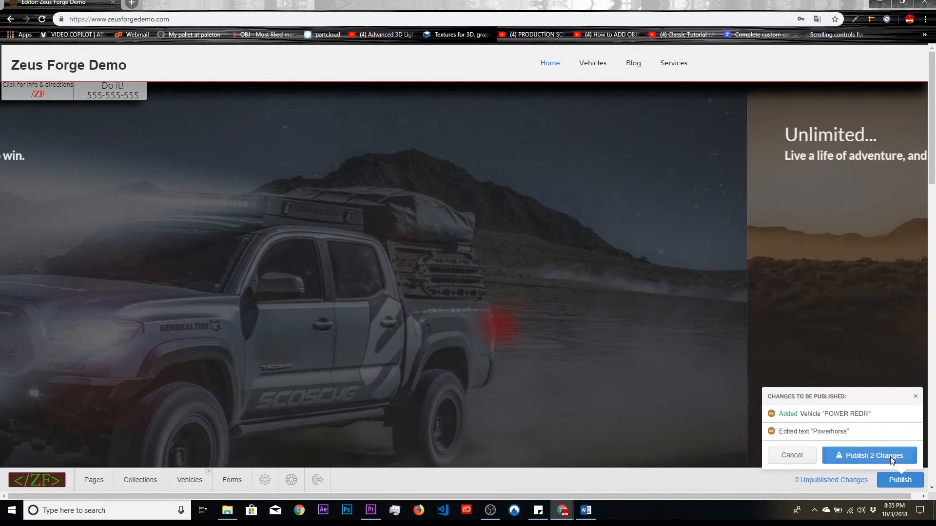
pyautogui.click(890, 458)
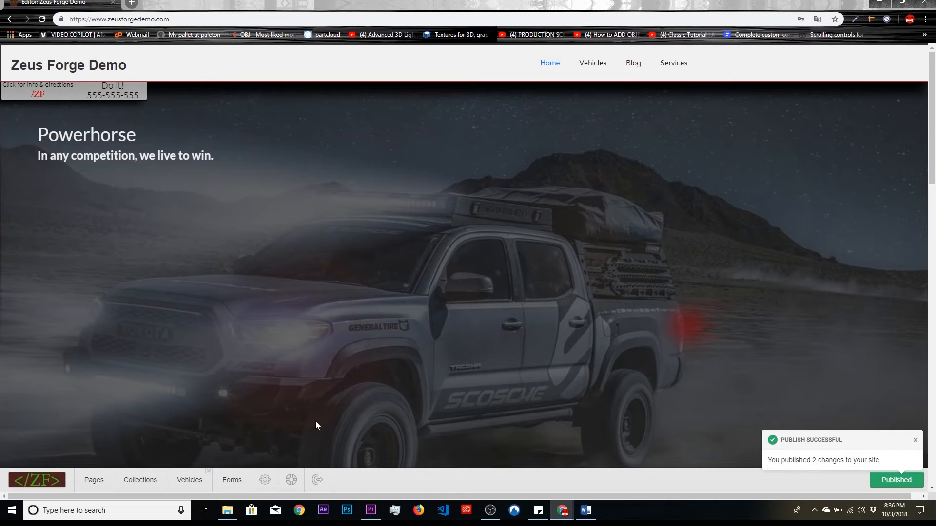
# Step: Log out of the editor and examine the published vehicle listings on the live home page
pyautogui.click(318, 479)
pyautogui.click(552, 298)
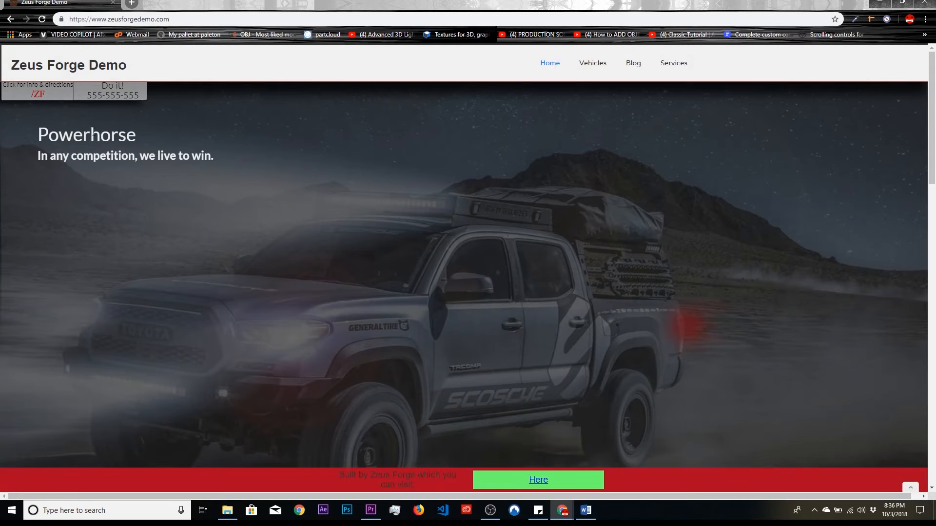
pyautogui.scroll(-10, 204, 168)
pyautogui.scroll(-3, 204, 169)
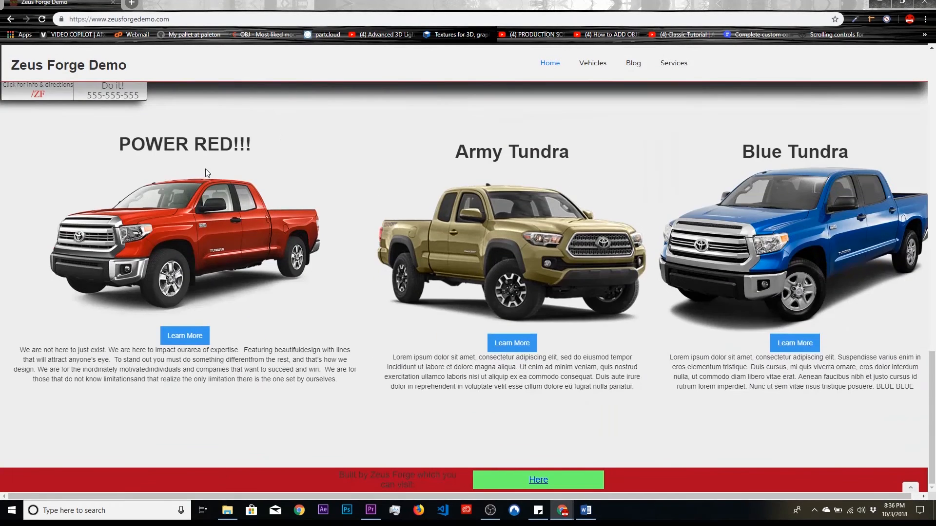
# Step: Open the POWER RED!!! vehicle page and examine its main image, highlights, price and exterior photo thumbnails
pyautogui.click(202, 338)
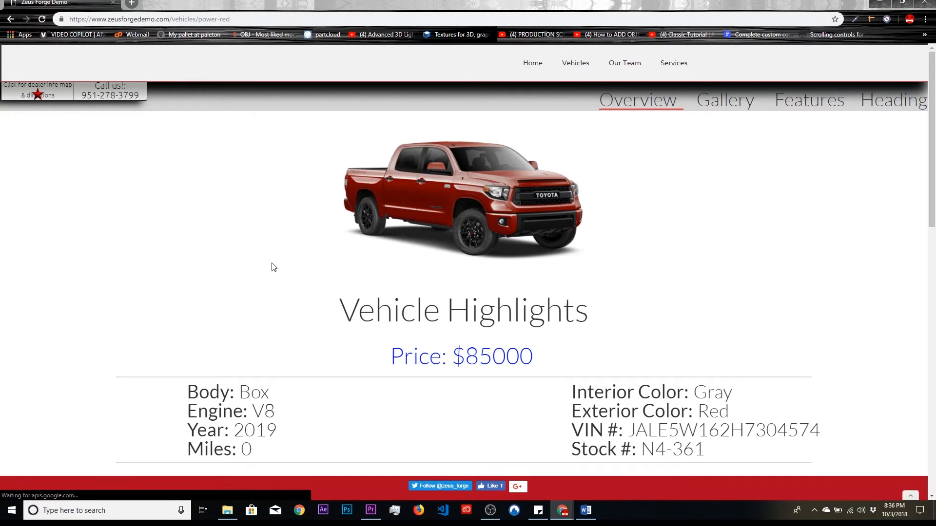
pyautogui.scroll(-3, 276, 267)
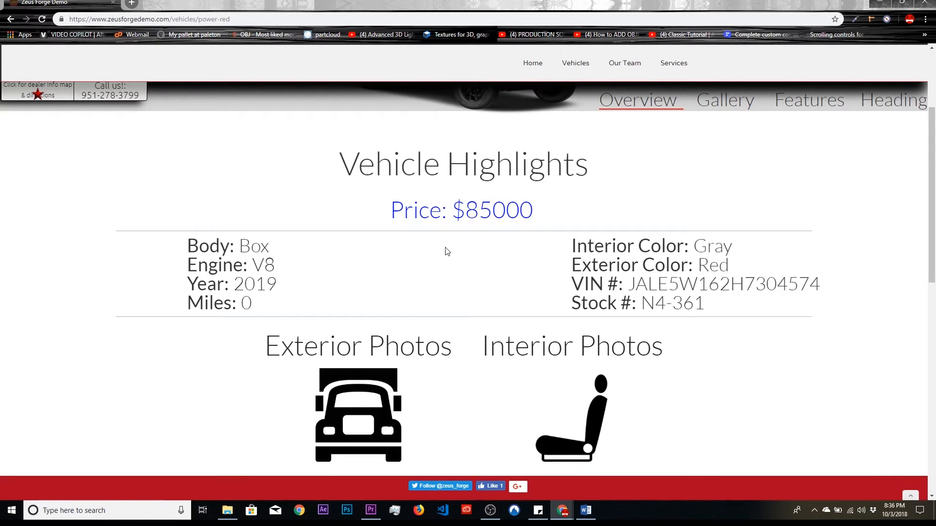
pyautogui.scroll(-7, 447, 251)
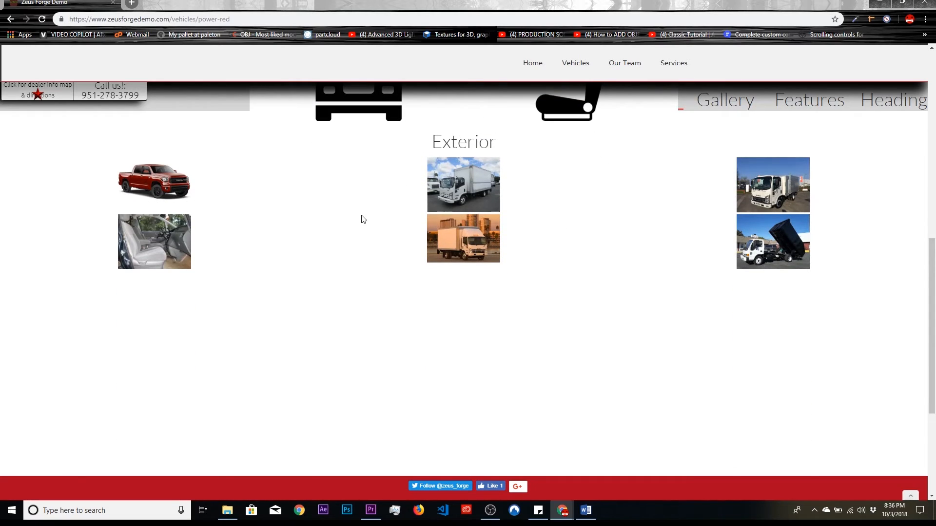
pyautogui.scroll(3, 368, 226)
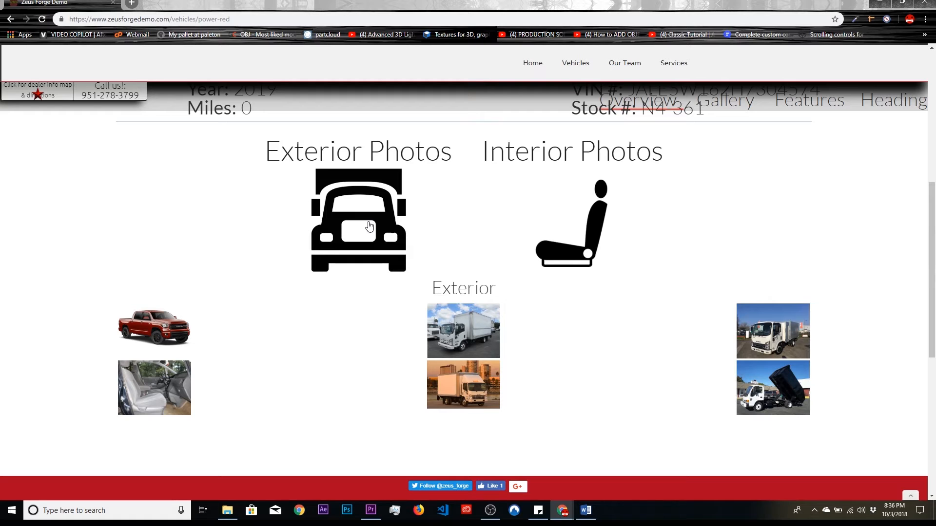
pyautogui.scroll(-3, 368, 228)
pyautogui.scroll(4, 390, 231)
pyautogui.rightClick(425, 235)
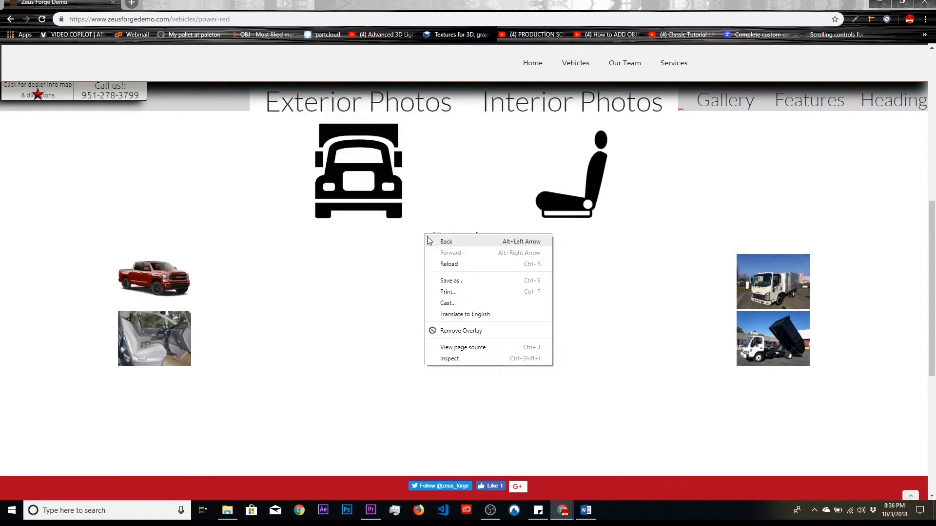
pyautogui.click(656, 287)
pyautogui.scroll(1, 682, 279)
pyautogui.scroll(4, 683, 280)
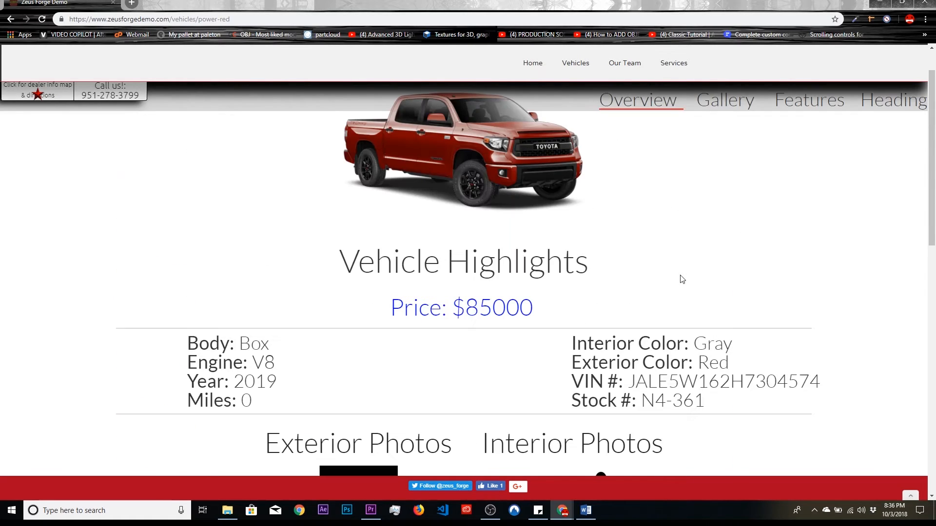
pyautogui.scroll(1, 683, 280)
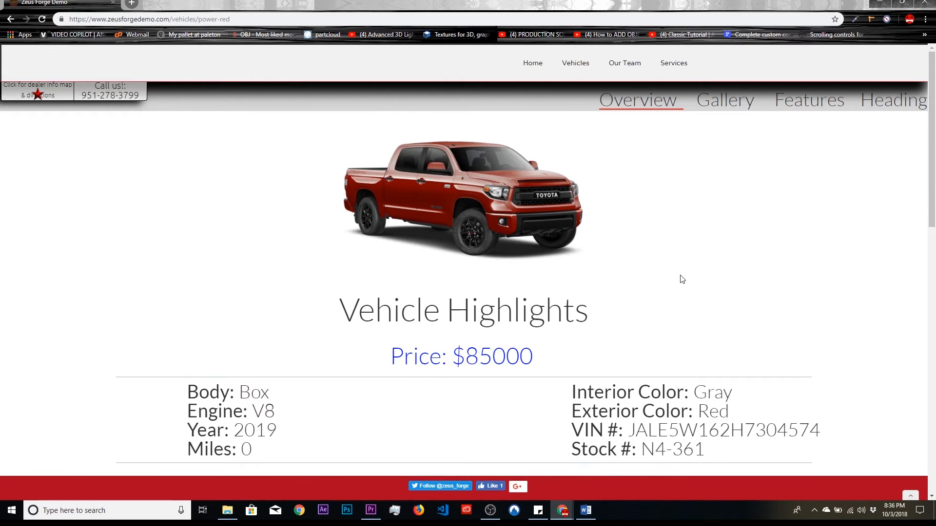
pyautogui.scroll(-10, 682, 279)
pyautogui.scroll(4, 682, 279)
pyautogui.scroll(-5, 682, 279)
pyautogui.scroll(10, 682, 279)
pyautogui.scroll(-8, 682, 280)
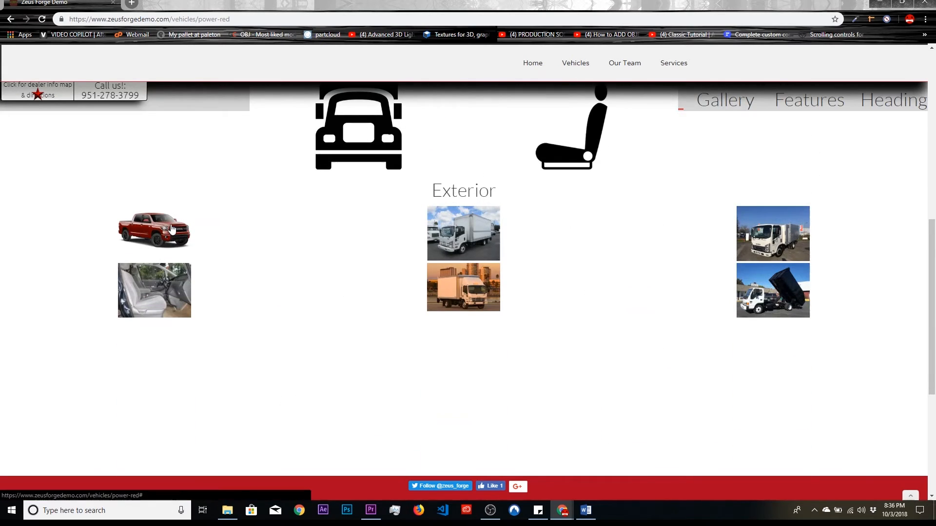
# Step: Enlarge the red truck's exterior photo, browse the following exterior photos and close the viewer
pyautogui.click(172, 228)
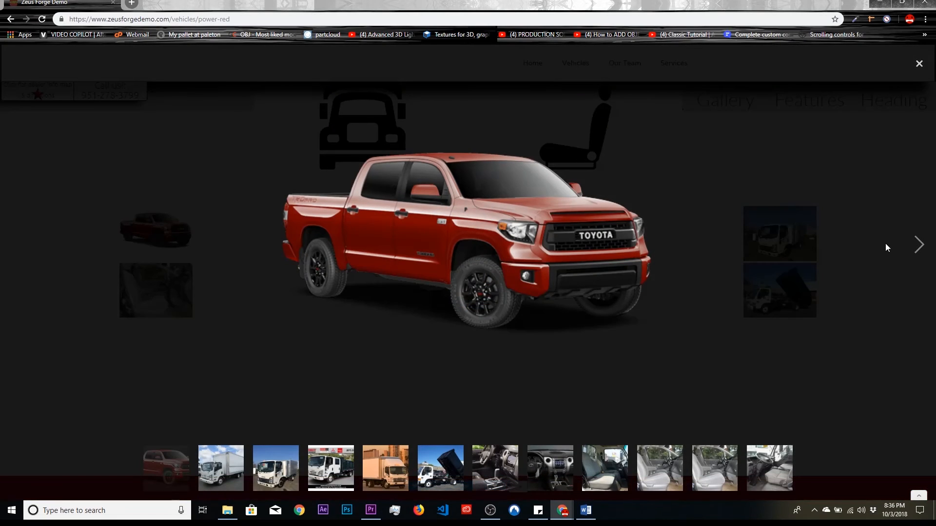
pyautogui.click(919, 245)
pyautogui.click(916, 244)
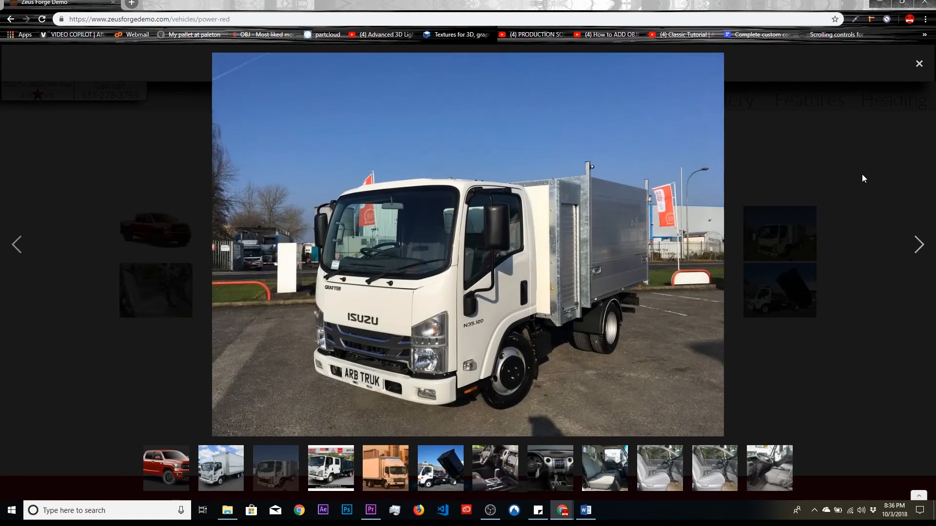
pyautogui.click(861, 177)
# Step: Show the vehicle's interior photos, enlarge the first one, browse through to the last photo and close the viewer
pyautogui.scroll(4, 558, 226)
pyautogui.click(564, 300)
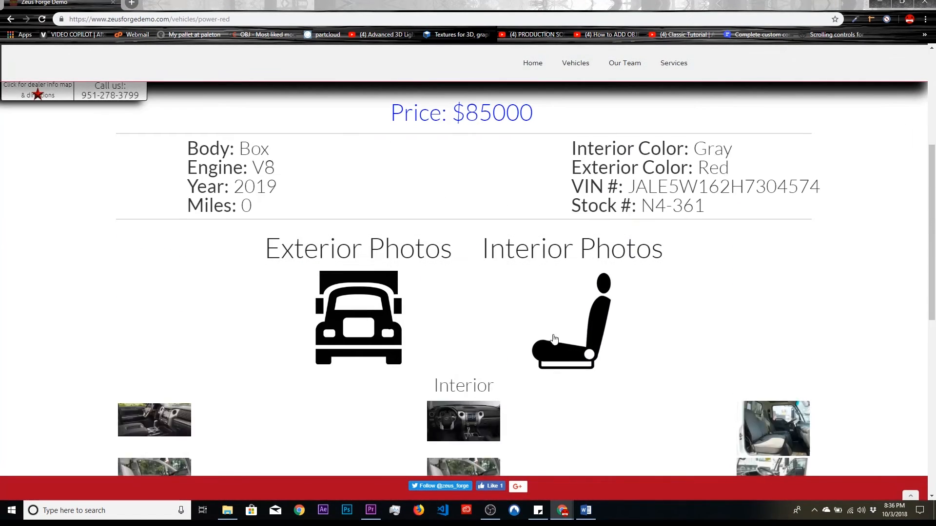
pyautogui.scroll(-5, 398, 193)
pyautogui.click(183, 191)
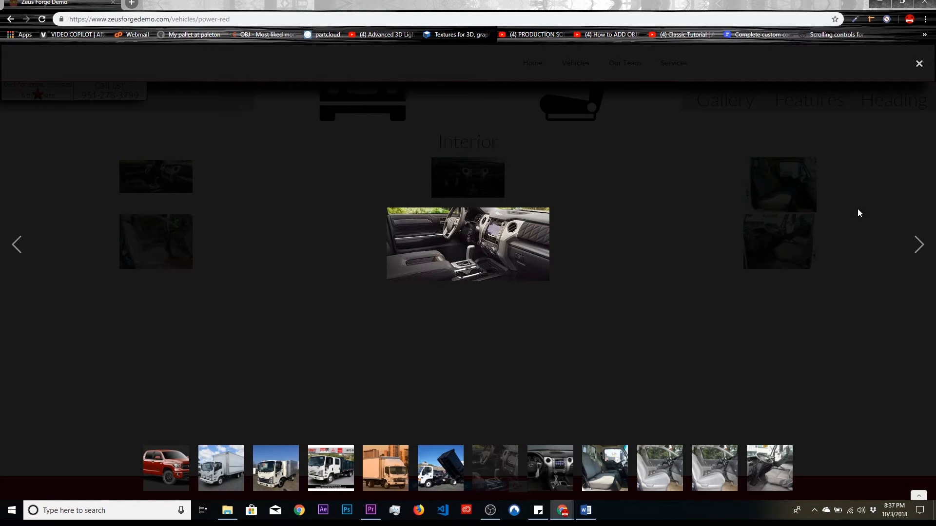
pyautogui.click(915, 243)
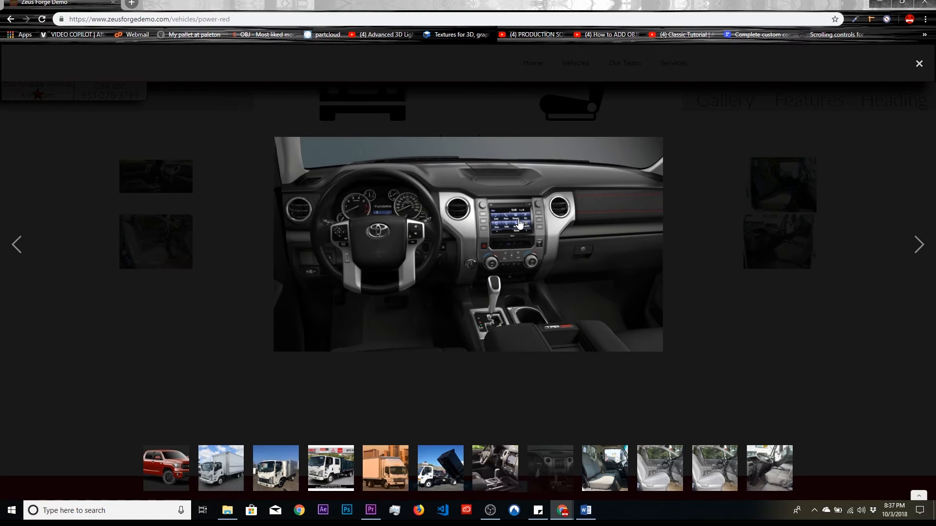
pyautogui.click(917, 241)
pyautogui.click(917, 243)
pyautogui.click(917, 243)
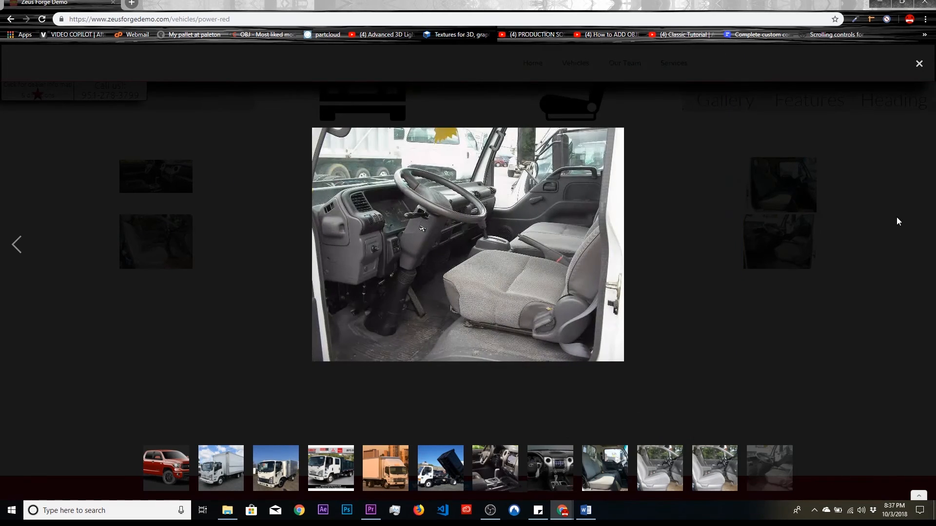
pyautogui.click(919, 65)
# Step: Return from the vehicle page to the site's home page
pyautogui.scroll(8, 519, 307)
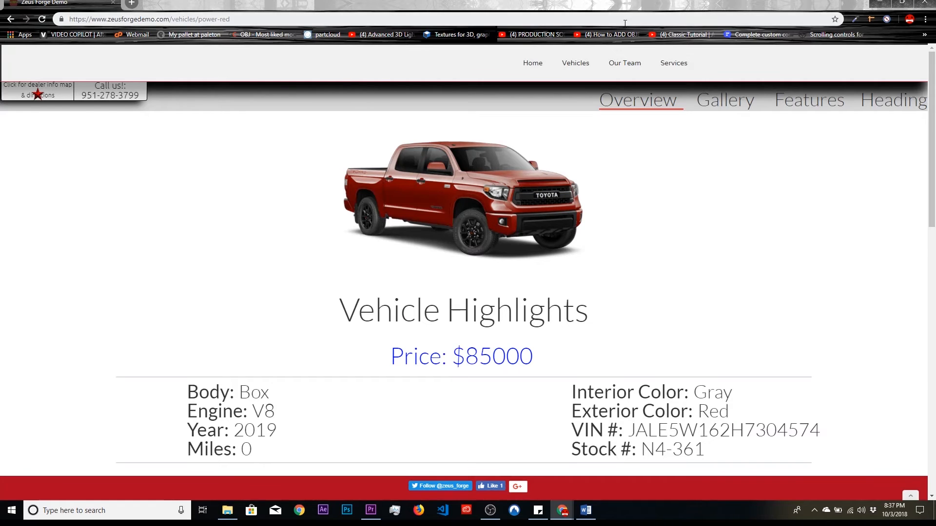
pyautogui.click(535, 65)
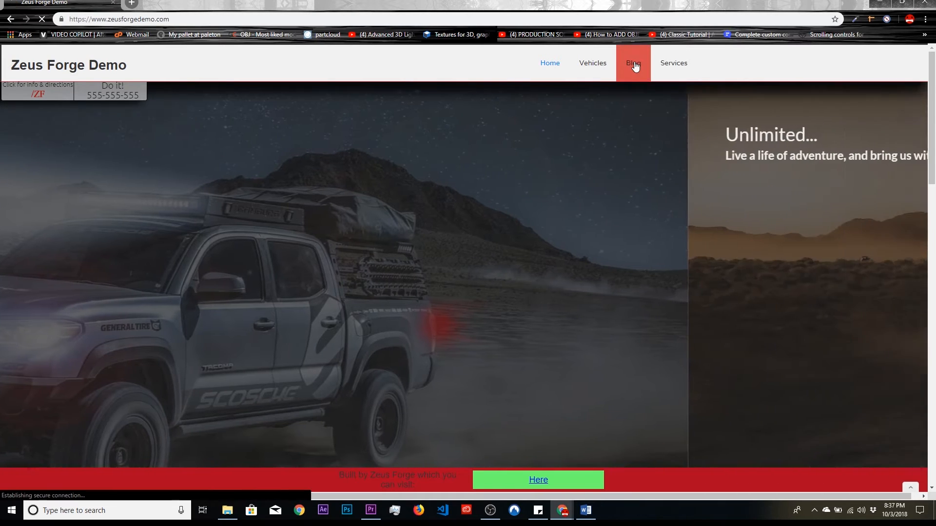
# Step: Open the site's Blog page, dismiss the translation offer and look through the listed posts
pyautogui.click(633, 64)
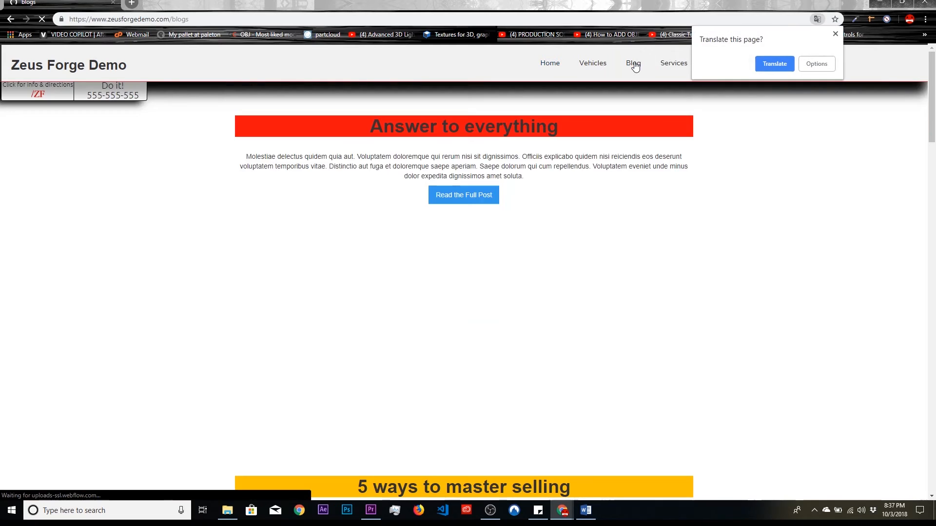
pyautogui.click(835, 34)
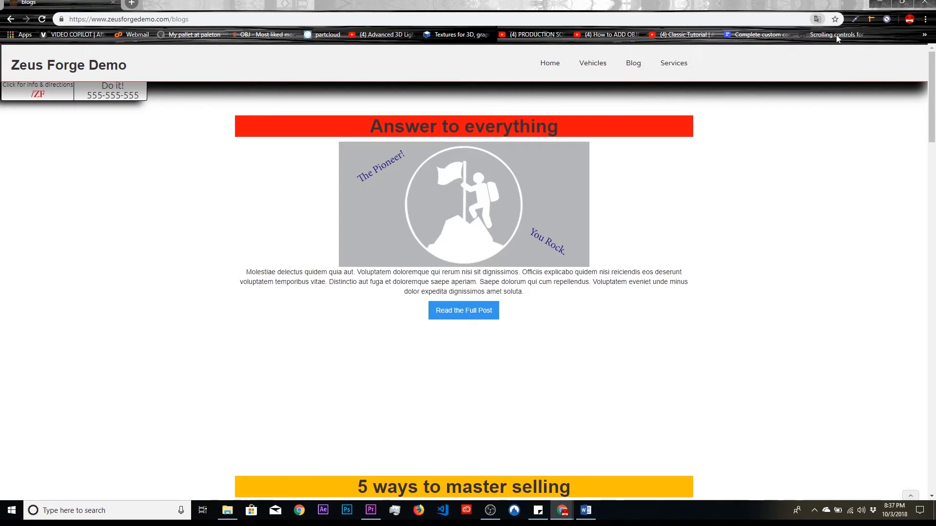
pyautogui.scroll(-4, 684, 291)
pyautogui.scroll(-20, 683, 291)
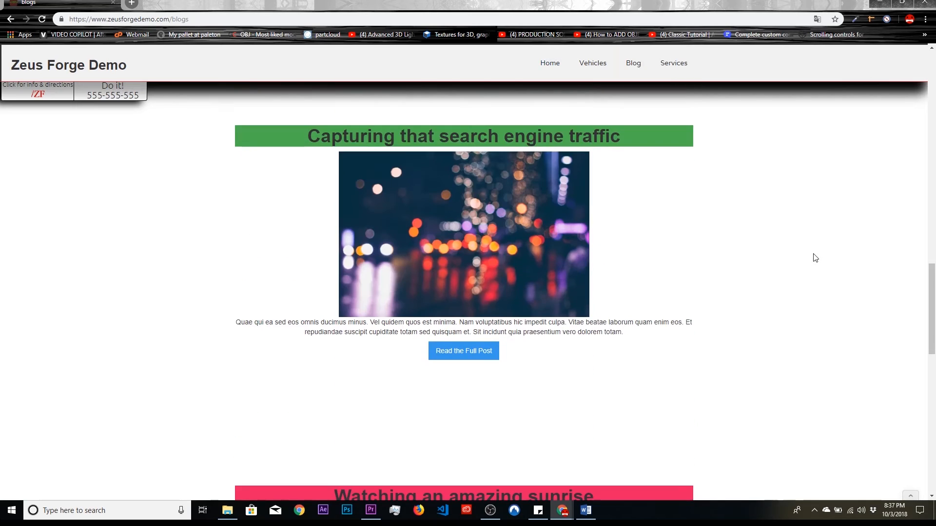
pyautogui.scroll(-13, 815, 258)
pyautogui.scroll(9, 815, 258)
pyautogui.scroll(15, 816, 258)
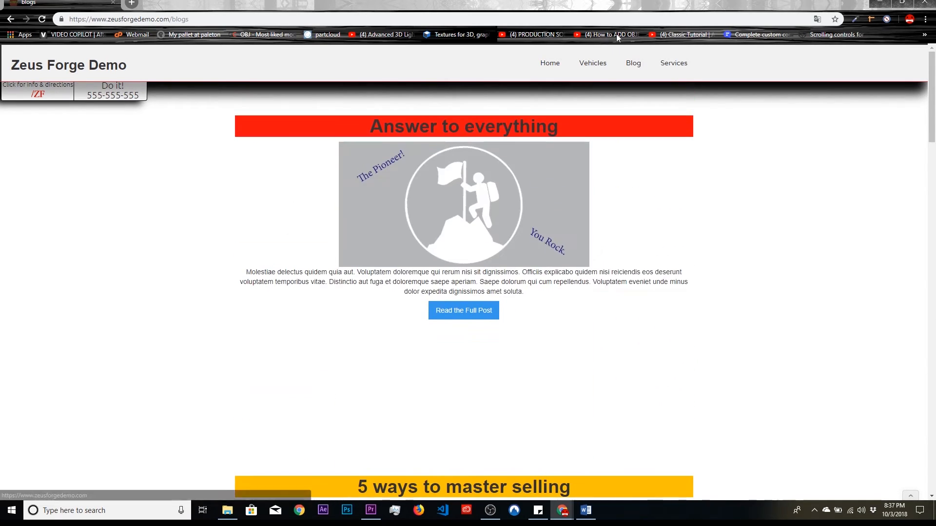
# Step: Open the site's editor login from its home address and log in with the saved credentials
pyautogui.click(200, 19)
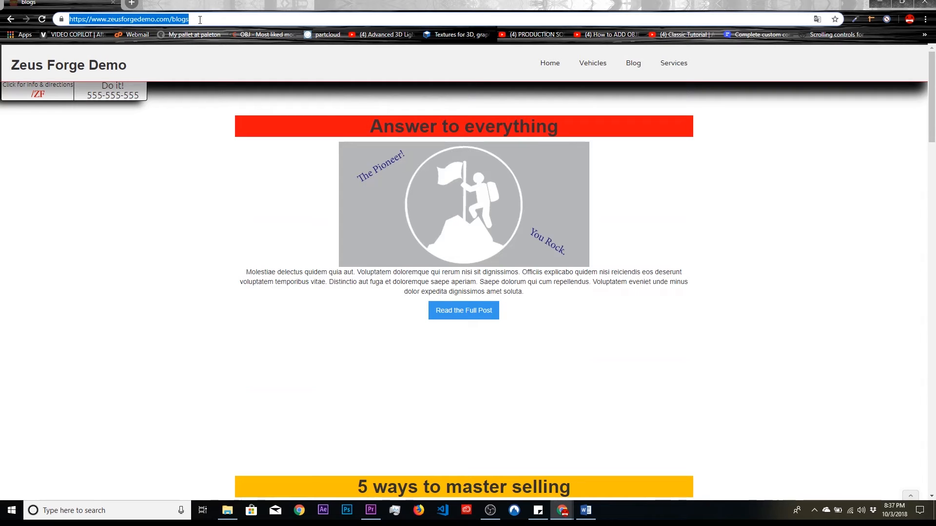
pyautogui.click(200, 19)
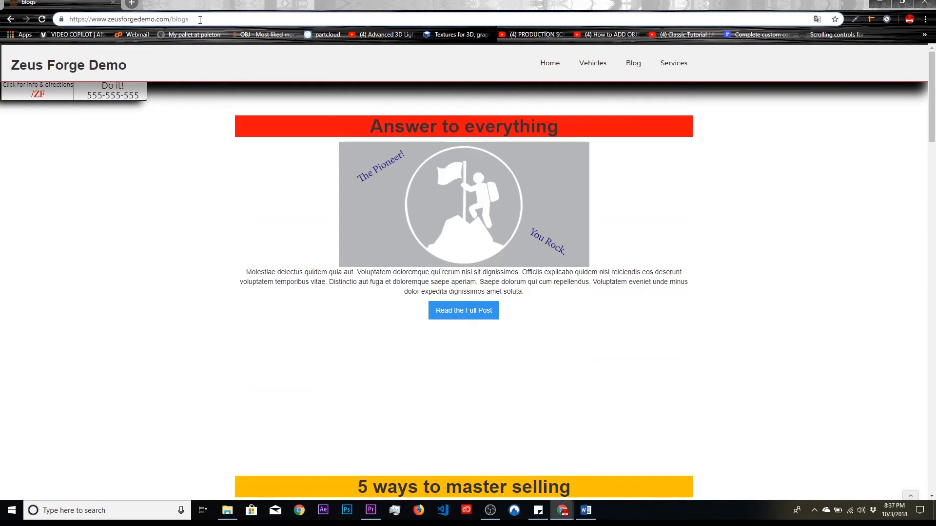
pyautogui.press('BackSpace')
pyautogui.press('BackSpace')
pyautogui.press('BackSpace')
pyautogui.press('BackSpace')
pyautogui.press('BackSpace')
pyautogui.write('?')
pyautogui.press('Return')
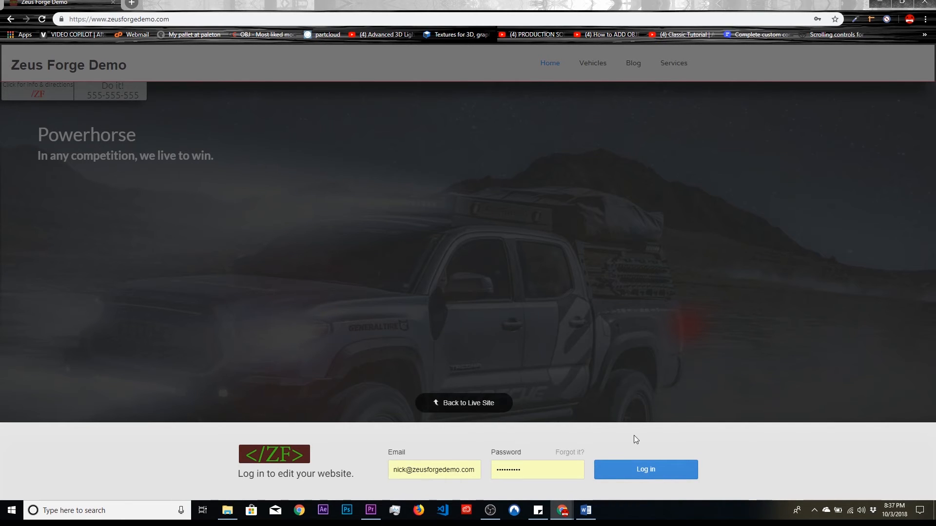
pyautogui.click(637, 469)
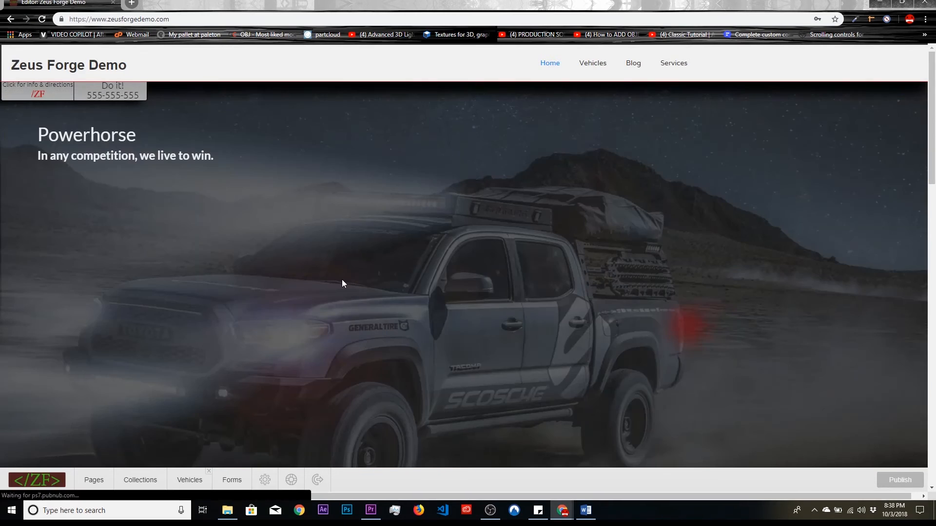
# Step: Look over the home page's vehicle listings in the editor and open the Blog Posts collection
pyautogui.scroll(-8, 271, 196)
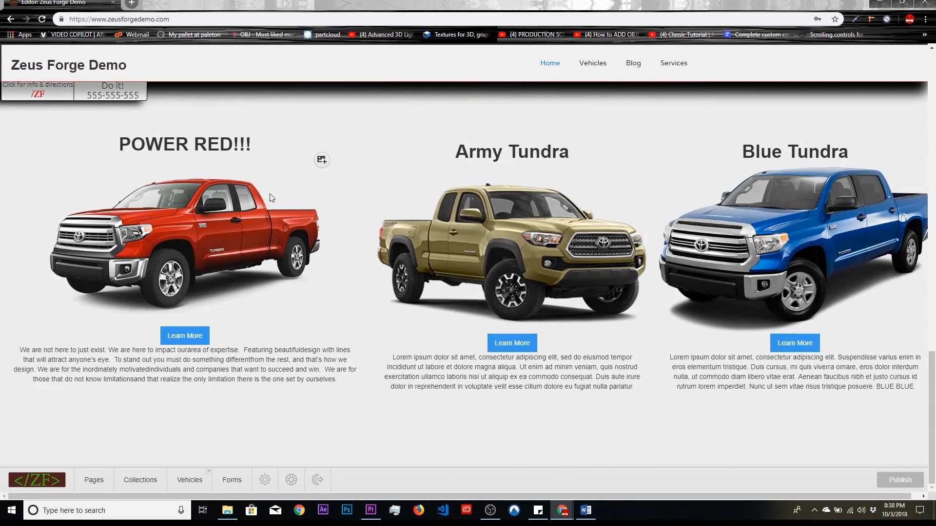
pyautogui.scroll(5, 270, 194)
pyautogui.scroll(-5, 270, 194)
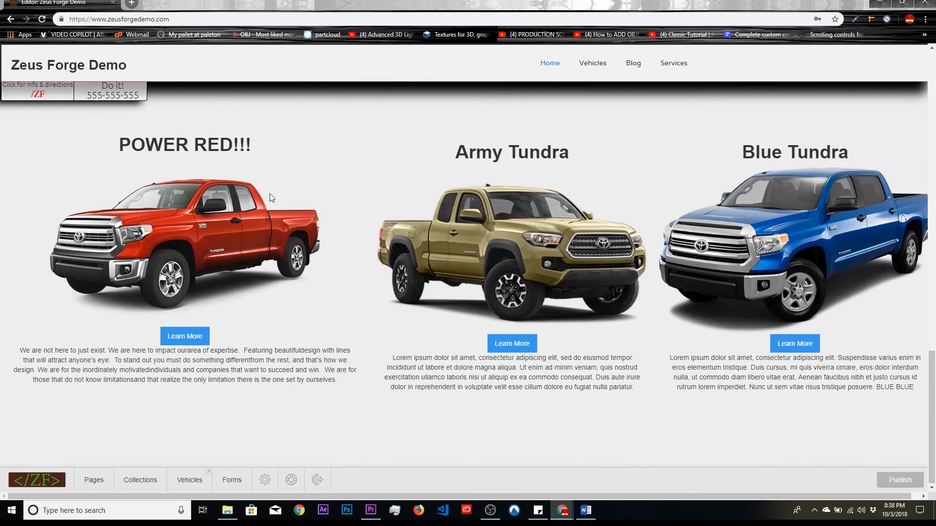
pyautogui.scroll(8, 291, 224)
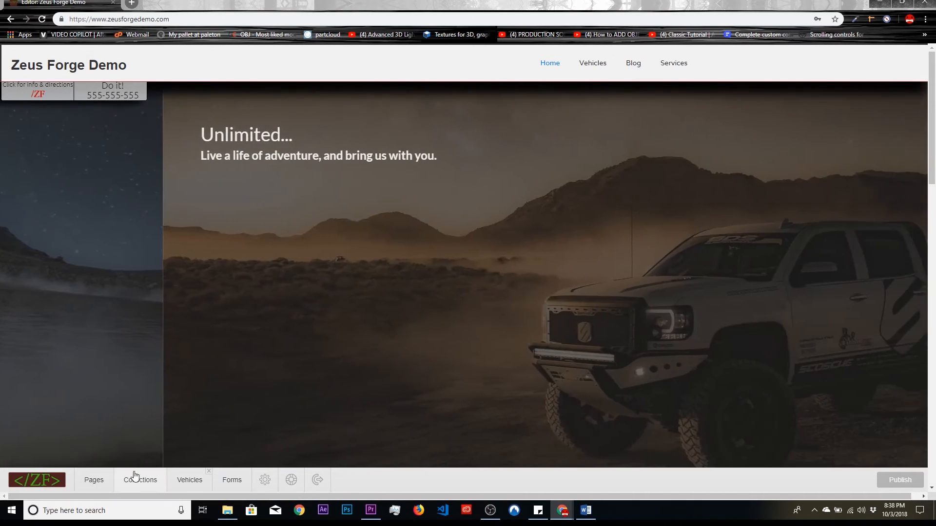
pyautogui.click(135, 475)
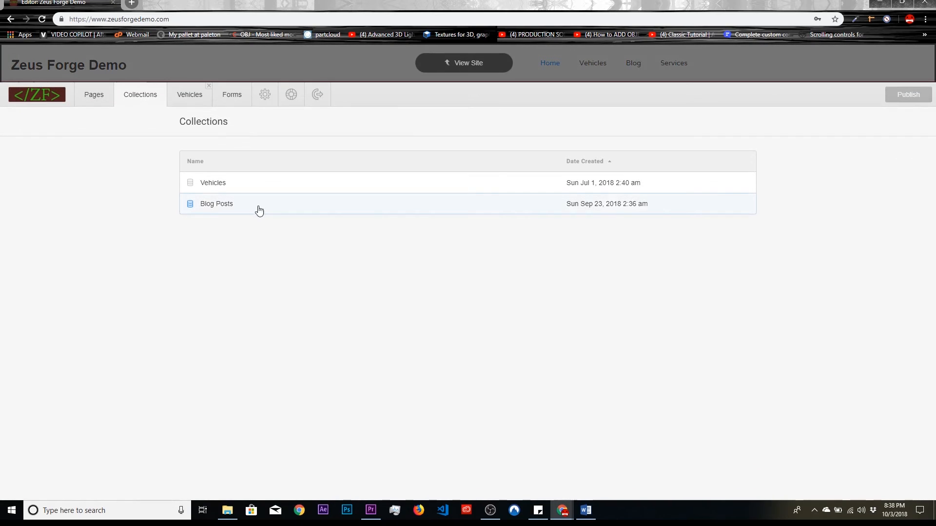
pyautogui.click(229, 208)
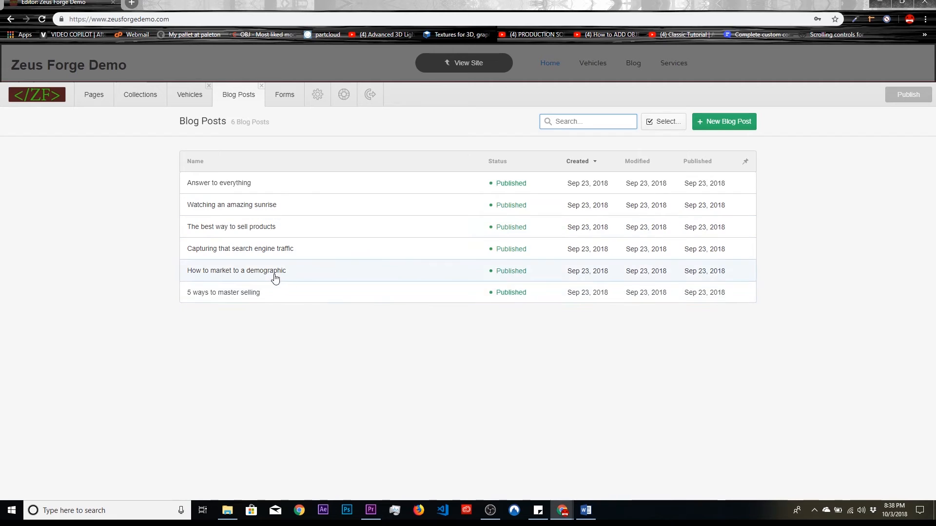
# Step: Delete the blog post "5 ways to master selling" from the collection
pyautogui.click(368, 298)
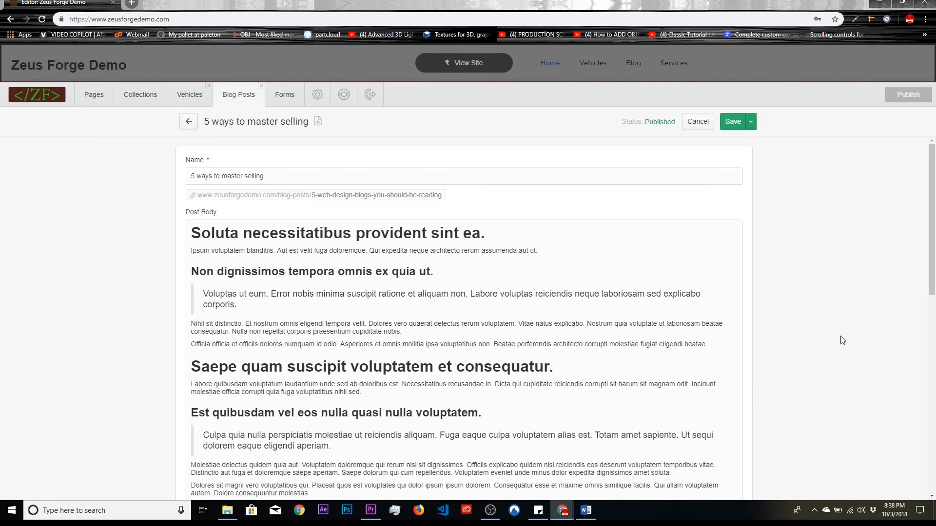
pyautogui.scroll(-10, 836, 339)
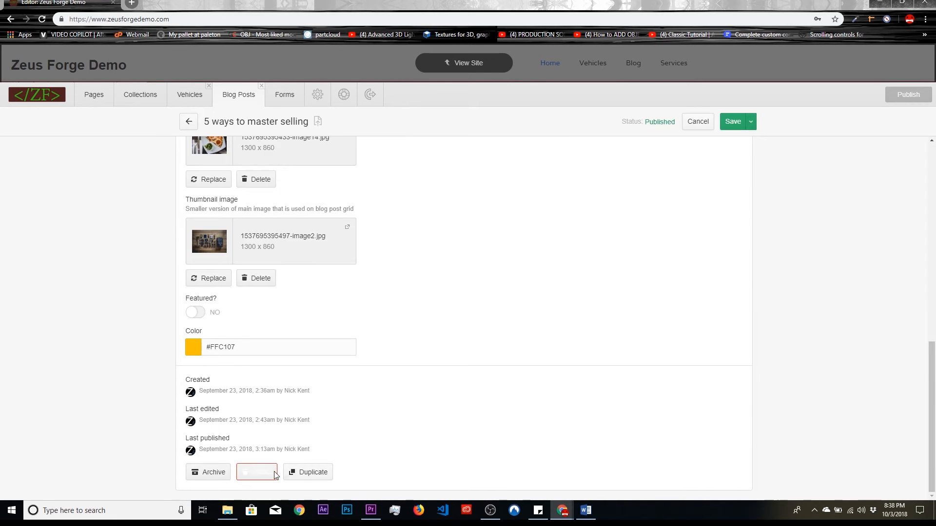
pyautogui.click(257, 472)
pyautogui.click(562, 295)
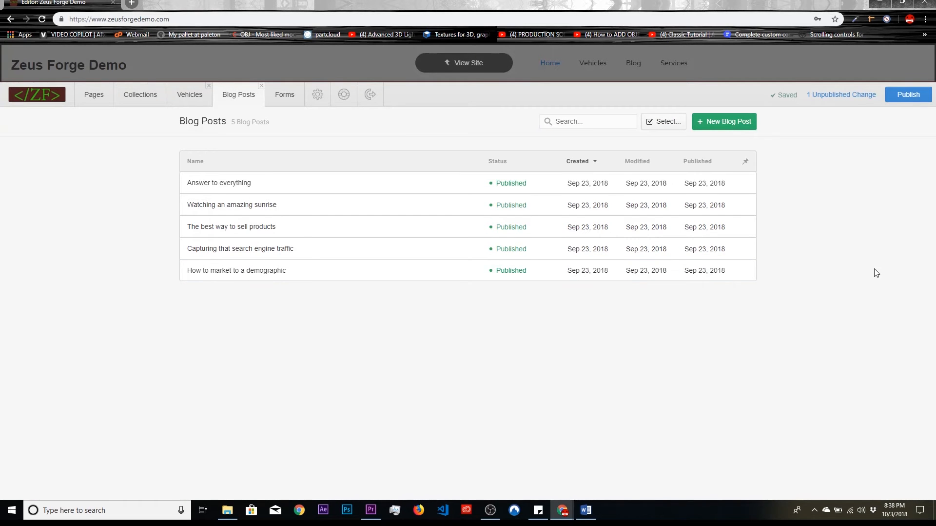
# Step: Show the files in the post 6 content folder inside blog posts, then return to the site editor
pyautogui.click(227, 510)
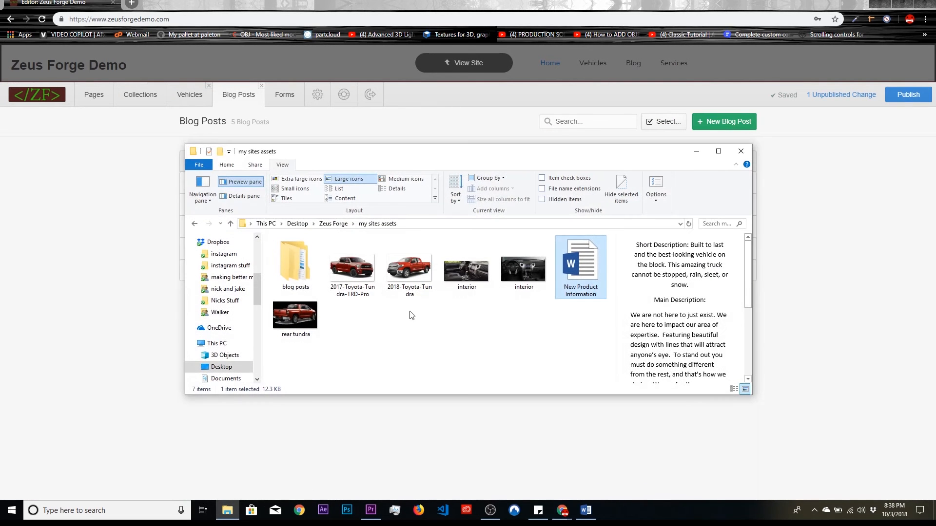
pyautogui.doubleClick(287, 263)
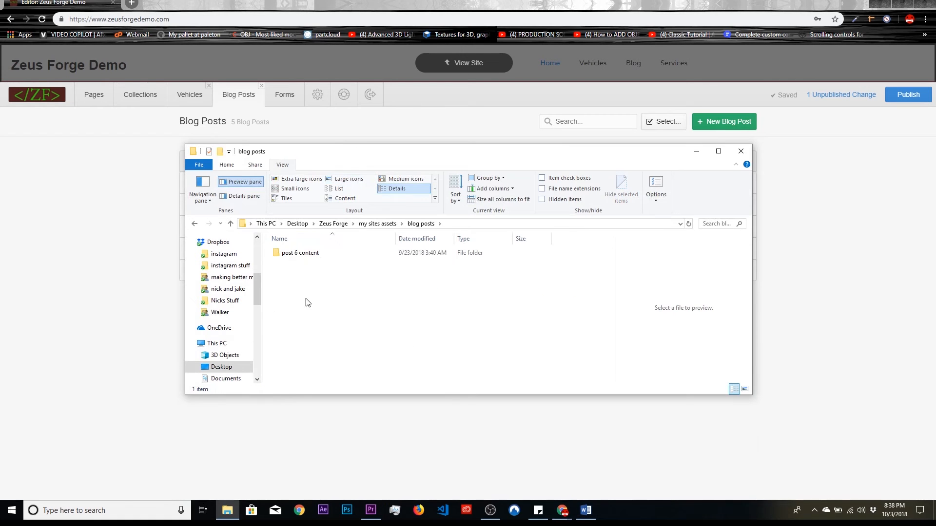
pyautogui.doubleClick(302, 254)
pyautogui.moveTo(391, 158); pyautogui.dragTo(609, 281)
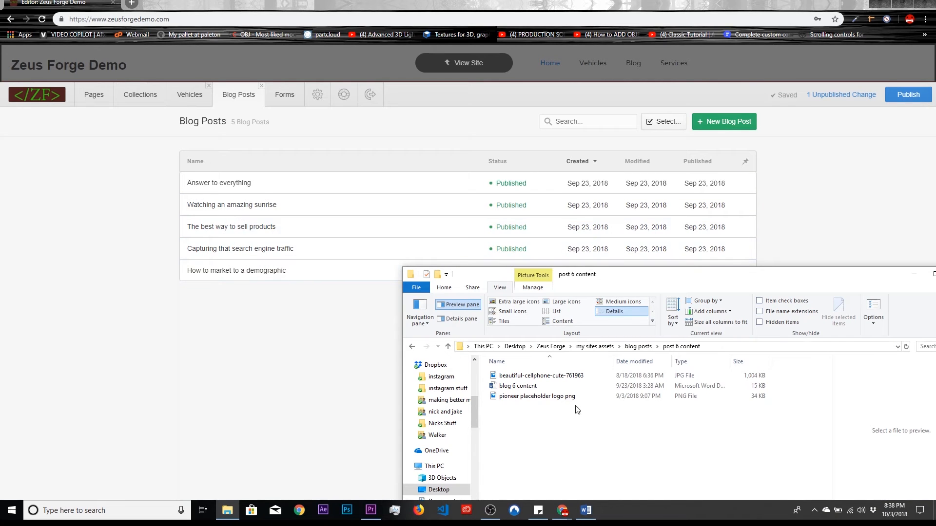
pyautogui.click(398, 447)
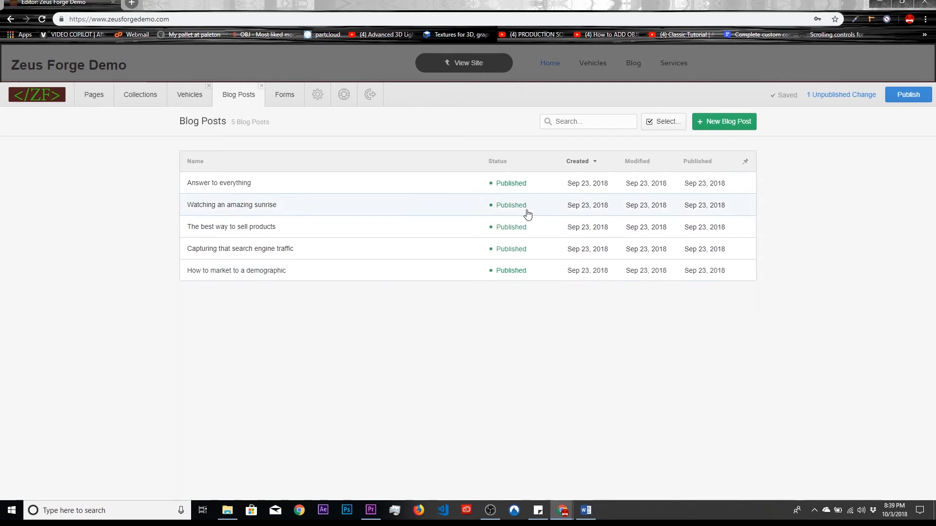
# Step: Start a new blog post and close the New Product Information document
pyautogui.click(724, 116)
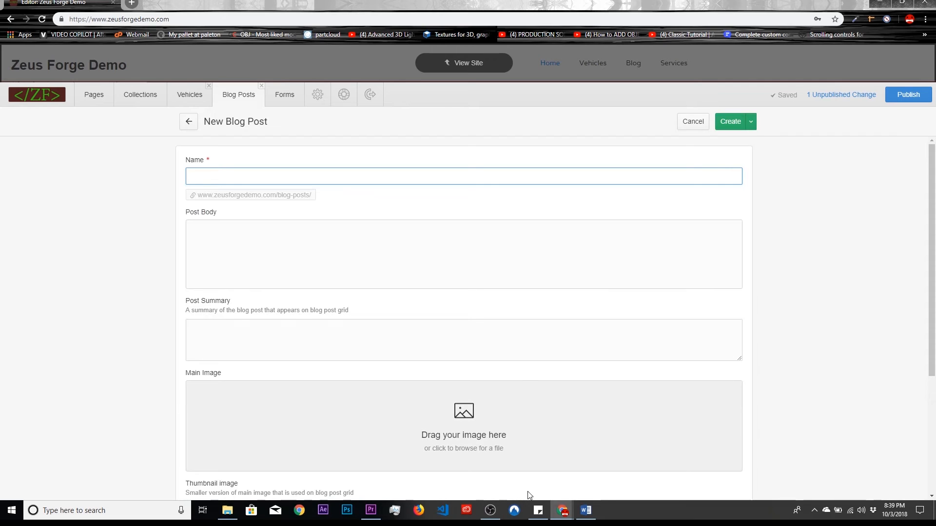
pyautogui.moveTo(584, 512)
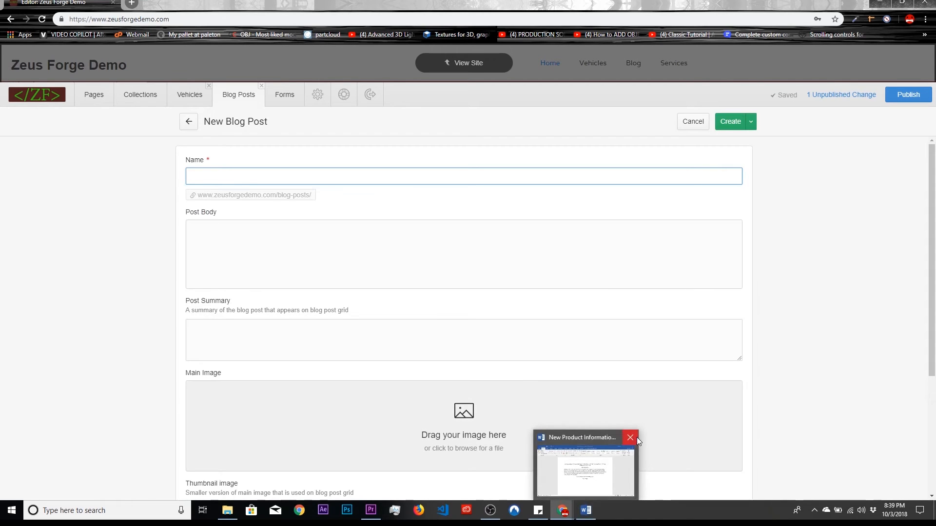
pyautogui.click(633, 436)
# Step: Open the blog 6 content document from the post 6 content folder in a smaller window over the editor
pyautogui.click(236, 511)
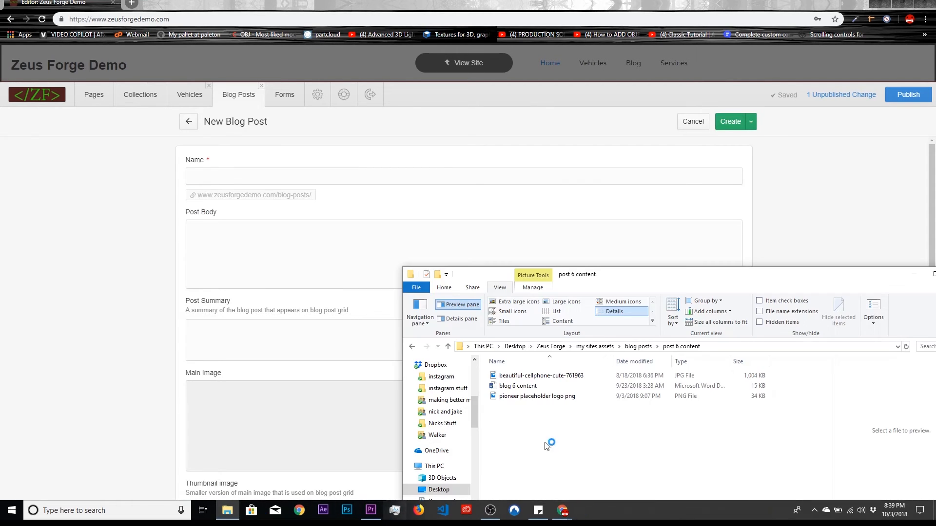
pyautogui.doubleClick(531, 386)
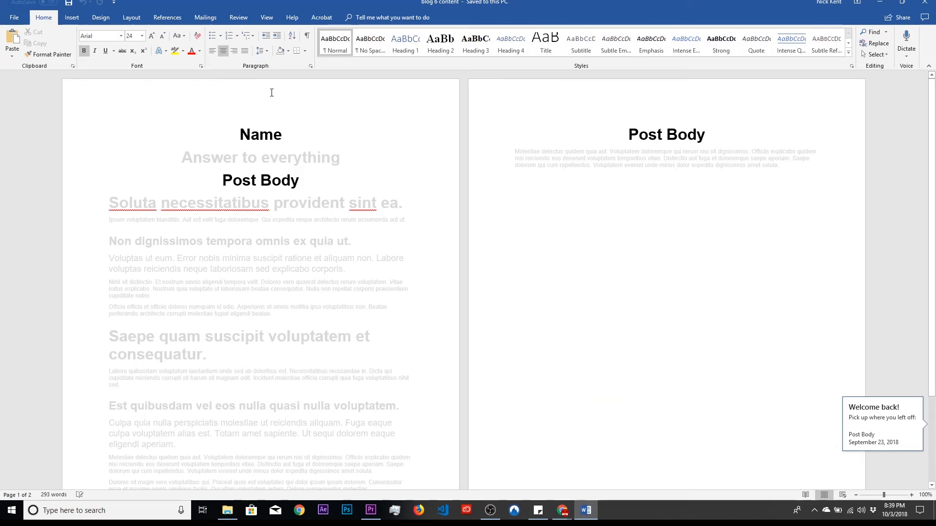
pyautogui.moveTo(322, 2); pyautogui.dragTo(426, 78)
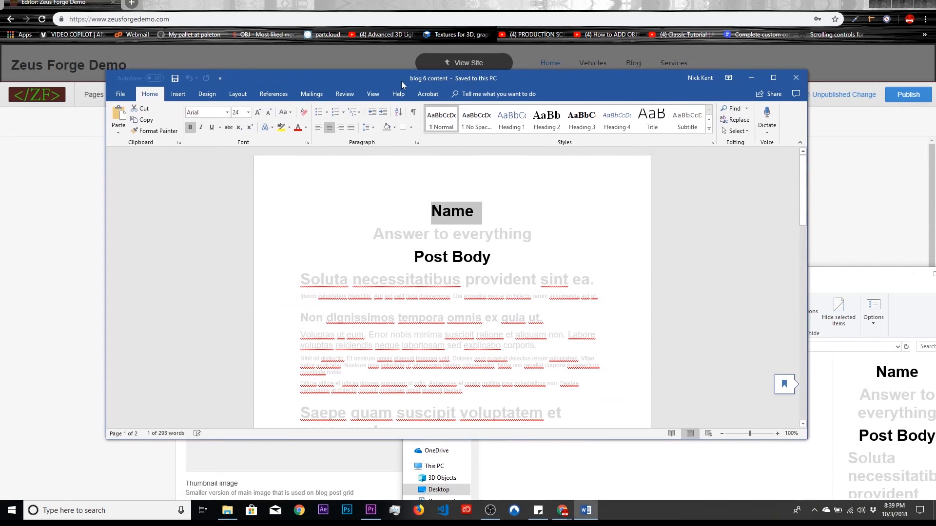
# Step: Copy the title "Answer to everything" from the Word document into the new blog post's Name field
pyautogui.click(380, 238)
pyautogui.tripleClick(433, 236)
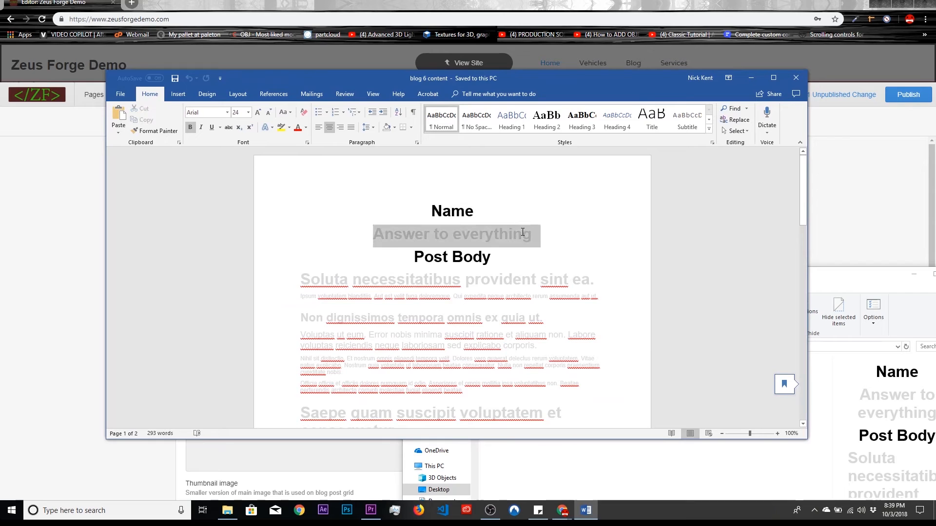
pyautogui.hotkey('ctrl', 'c')
pyautogui.click(103, 164)
pyautogui.click(240, 174)
pyautogui.hotkey('ctrl', 'v')
# Step: Copy the full Post Body text, starting at "Soluta necessitatibus provident sint ea.", from the document into the post's body
pyautogui.click(247, 265)
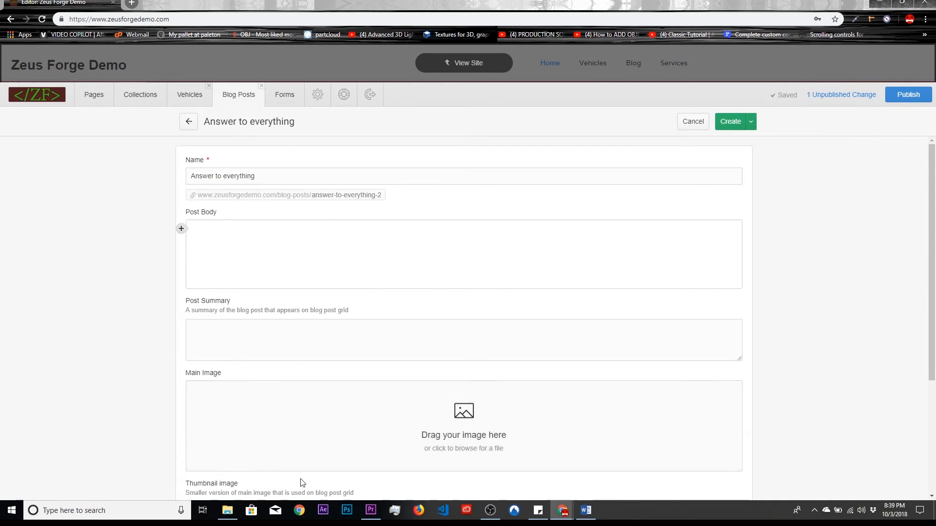
pyautogui.click(586, 511)
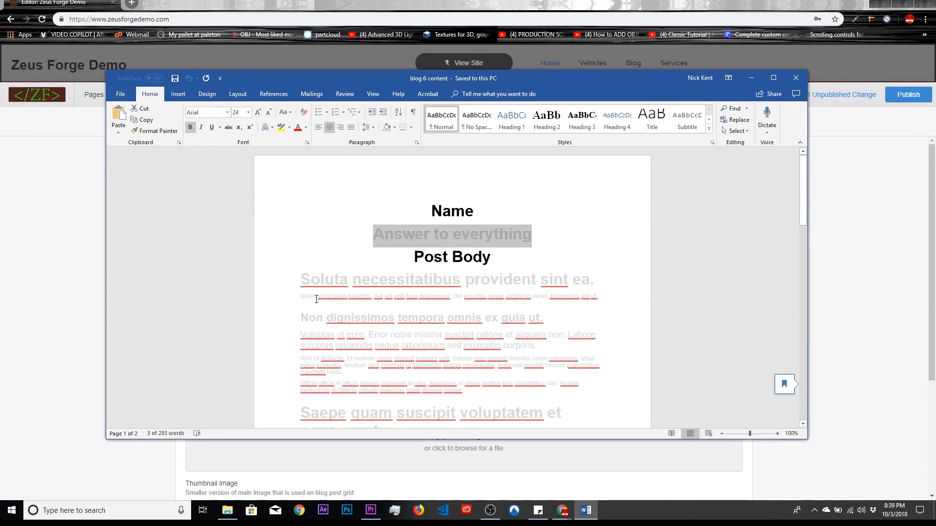
pyautogui.moveTo(301, 278); pyautogui.dragTo(580, 178)
pyautogui.click(77, 184)
pyautogui.click(280, 245)
pyautogui.hotkey('ctrl', 'v')
pyautogui.rightClick(323, 244)
pyautogui.press('Escape')
# Step: Copy the paragraph under the heading on the document's second page into the blog post's Post Summary field
pyautogui.scroll(-7, 405, 346)
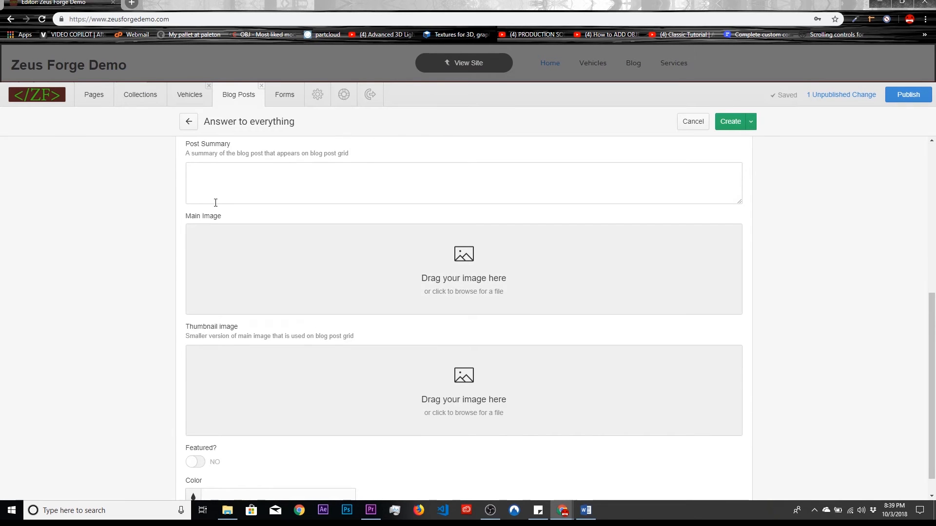
pyautogui.scroll(1, 293, 292)
pyautogui.click(228, 511)
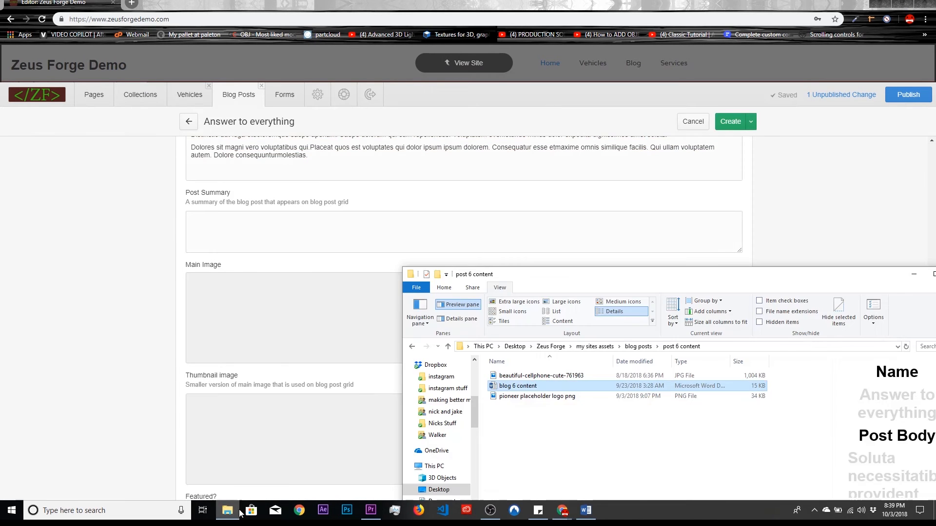
pyautogui.click(596, 510)
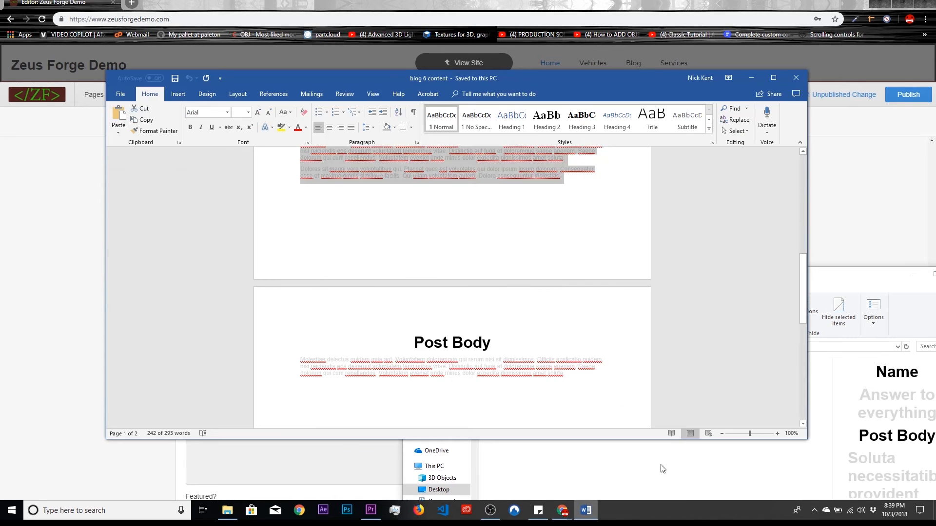
pyautogui.click(472, 352)
pyautogui.scroll(-3, 472, 351)
pyautogui.scroll(8, 502, 362)
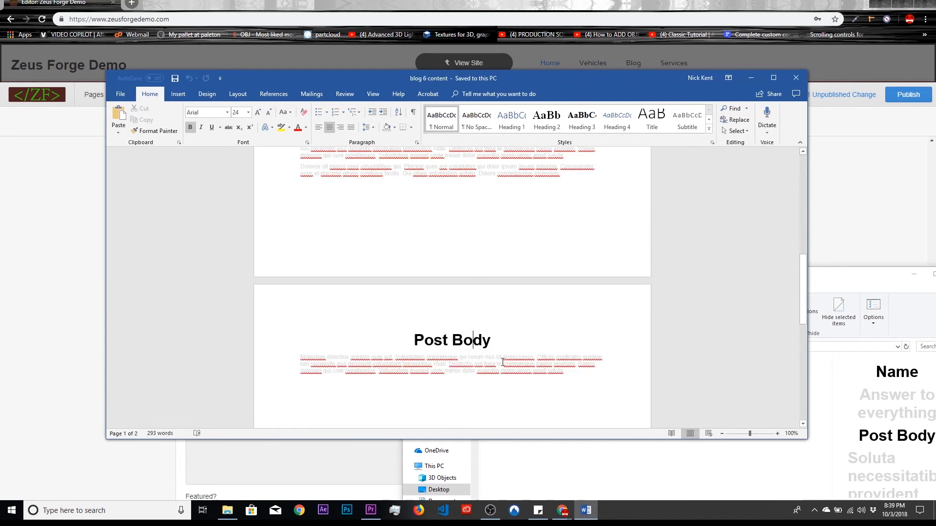
pyautogui.scroll(4, 503, 361)
pyautogui.scroll(-12, 502, 363)
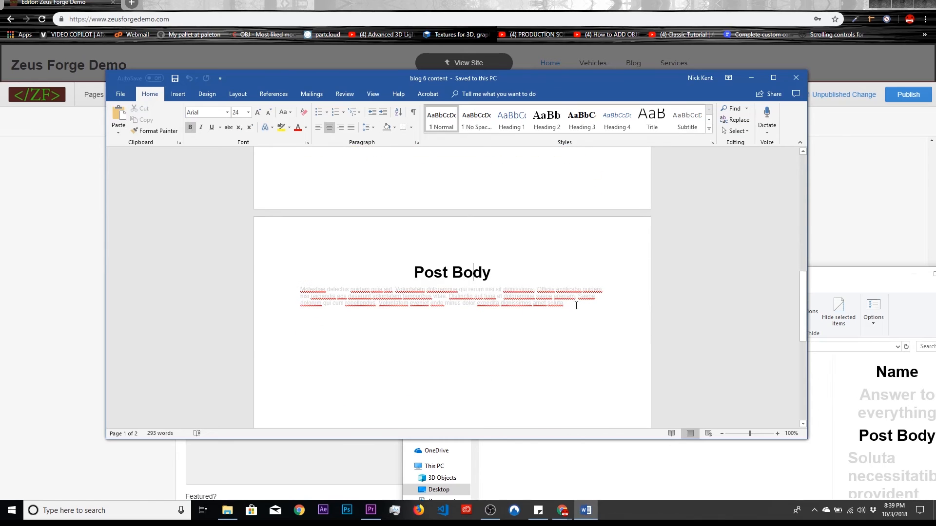
pyautogui.moveTo(581, 305); pyautogui.dragTo(278, 294)
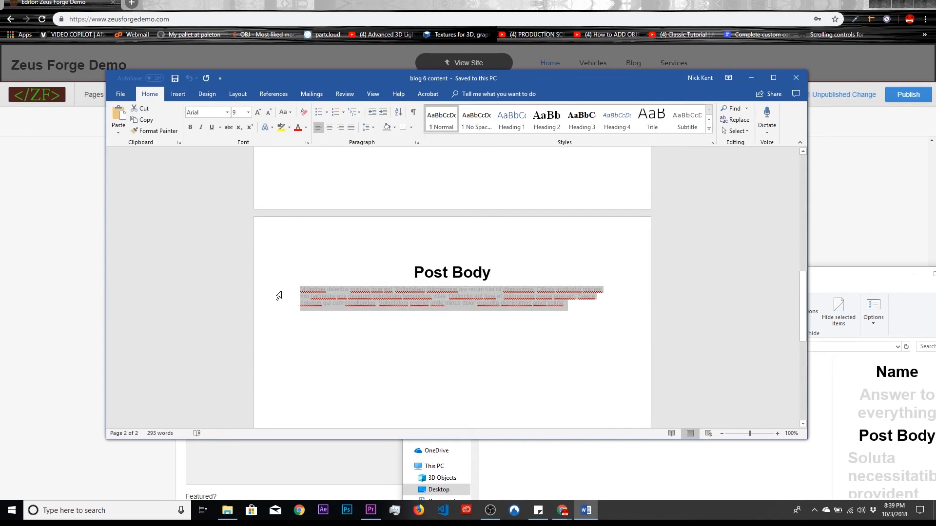
pyautogui.click(33, 210)
pyautogui.click(286, 223)
pyautogui.hotkey('ctrl', 'v')
pyautogui.click(340, 324)
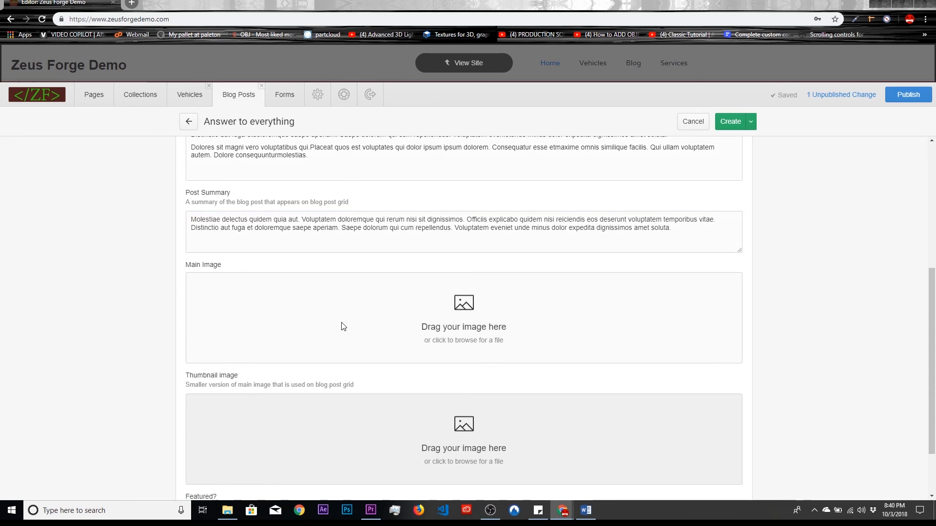
# Step: Upload the beautiful-cellphone-cute-761963 image from the post 6 content folder as the post's Main Image
pyautogui.doubleClick(118, 69)
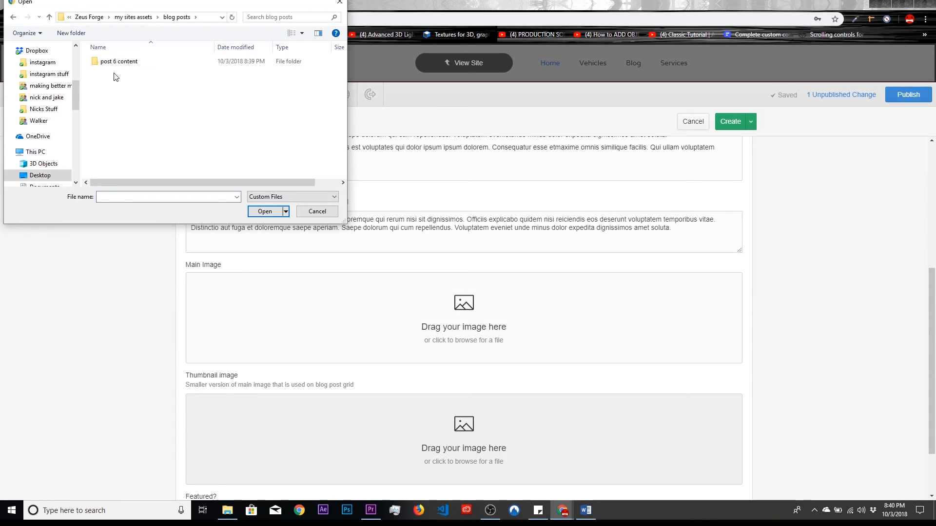
pyautogui.doubleClick(115, 68)
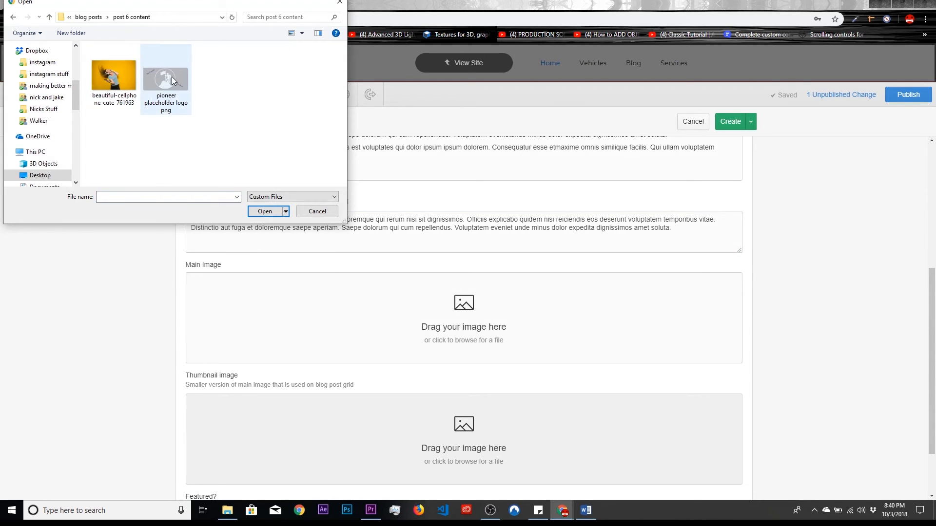
pyautogui.doubleClick(112, 72)
# Step: Upload "pioneer placeholder logo png" as the Thumbnail image and create the blog post
pyautogui.scroll(-1, 505, 419)
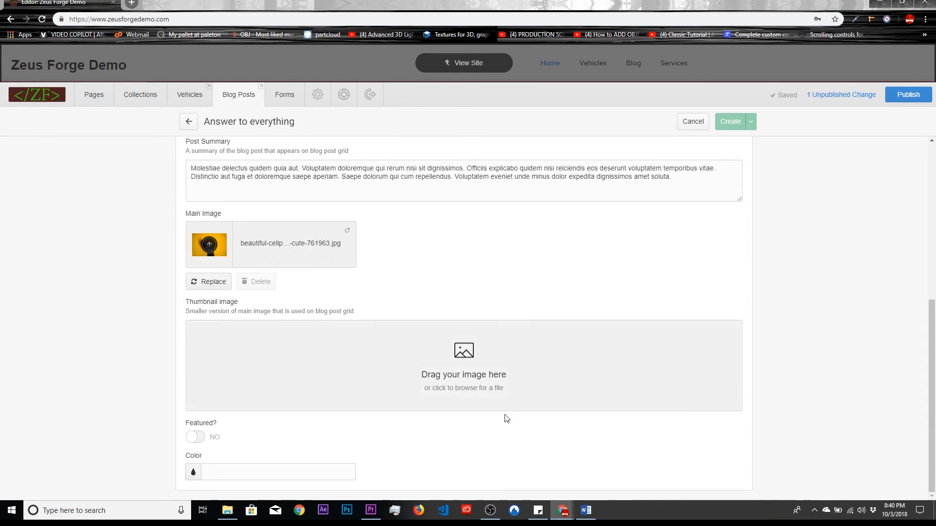
pyautogui.click(475, 355)
pyautogui.doubleClick(168, 65)
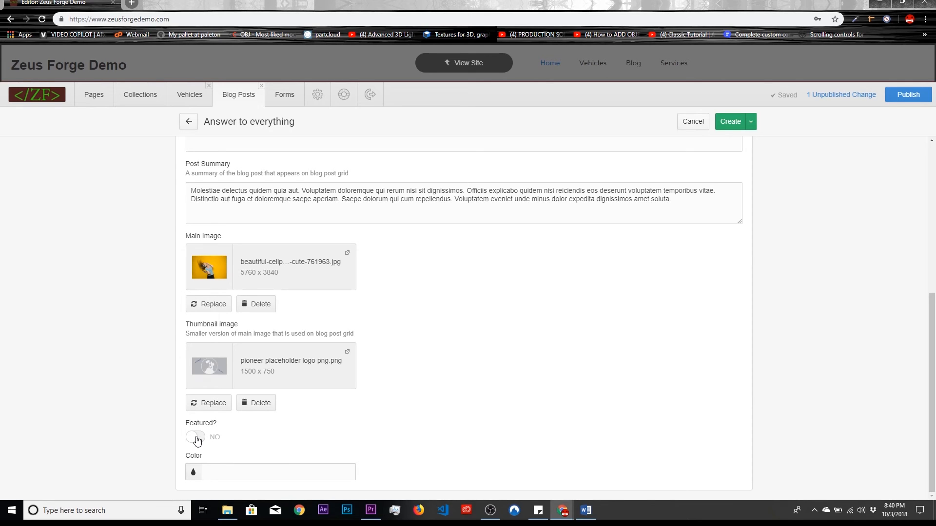
pyautogui.click(734, 121)
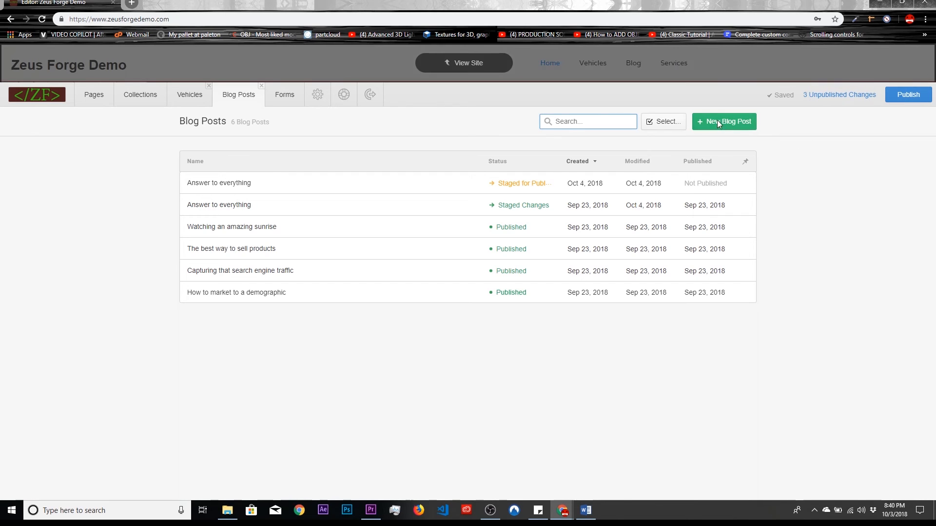
# Step: View the site's Blog page and check how and where the "Answer to everything" posts are displayed
pyautogui.click(485, 65)
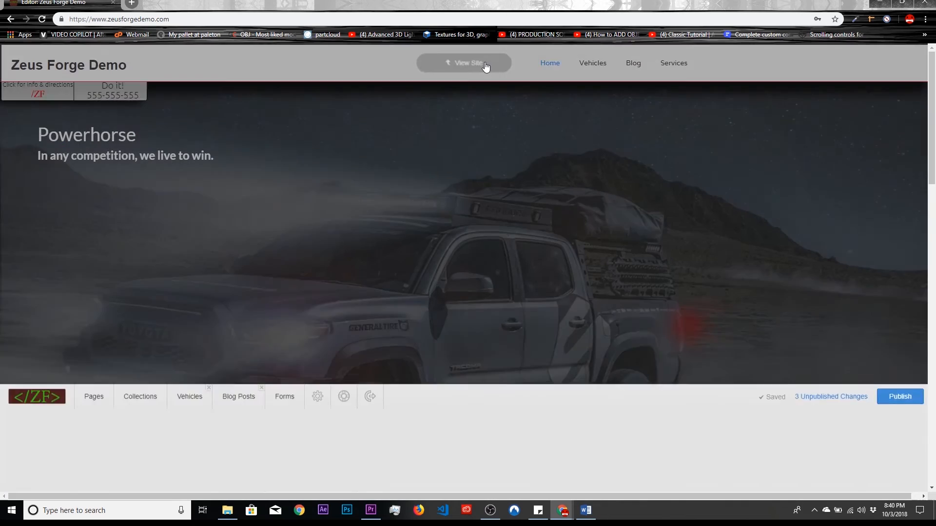
pyautogui.click(630, 72)
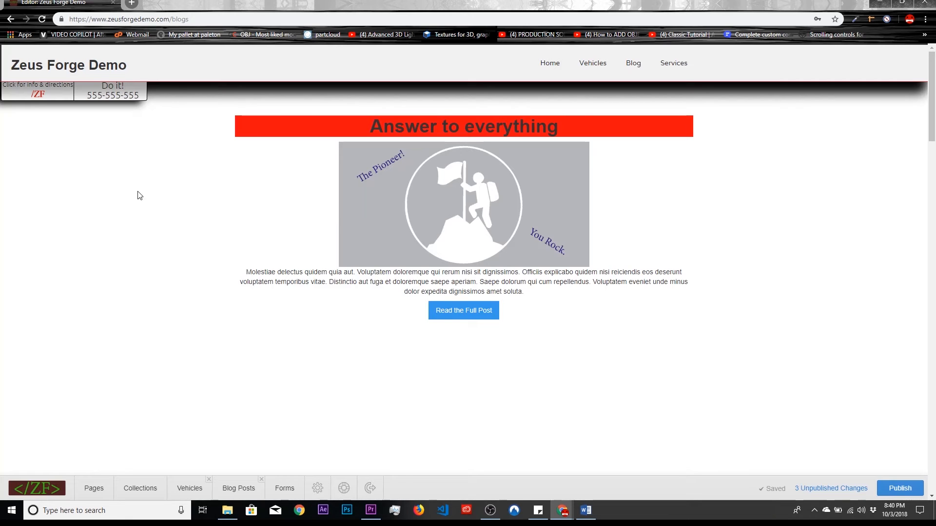
pyautogui.scroll(-20, 810, 259)
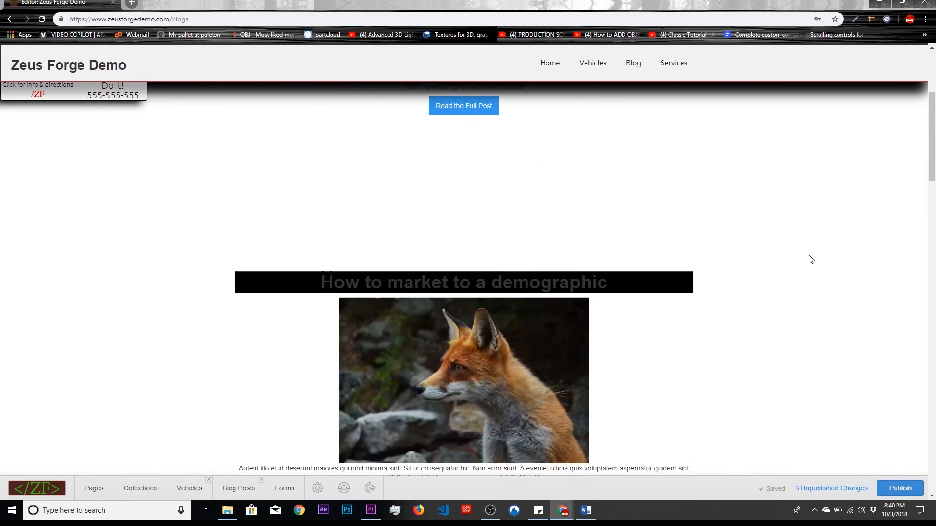
pyautogui.scroll(-12, 811, 259)
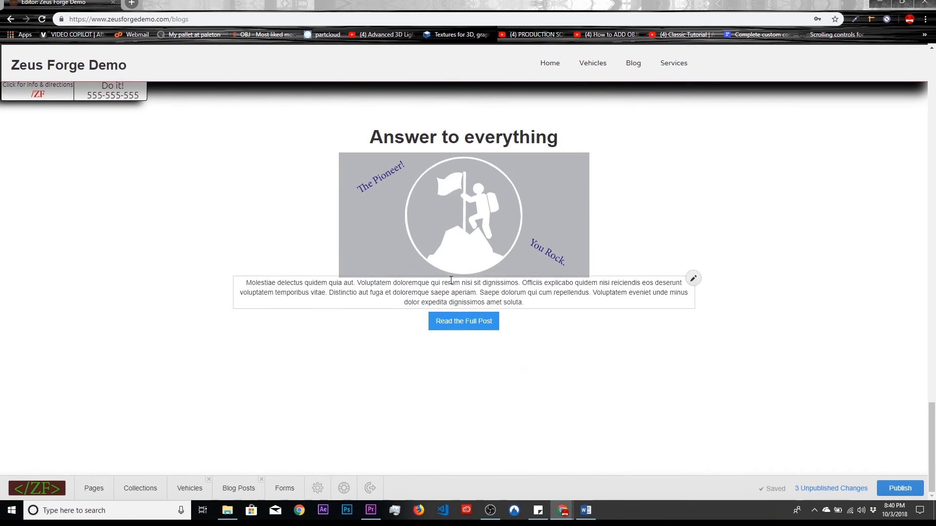
pyautogui.scroll(15, 452, 198)
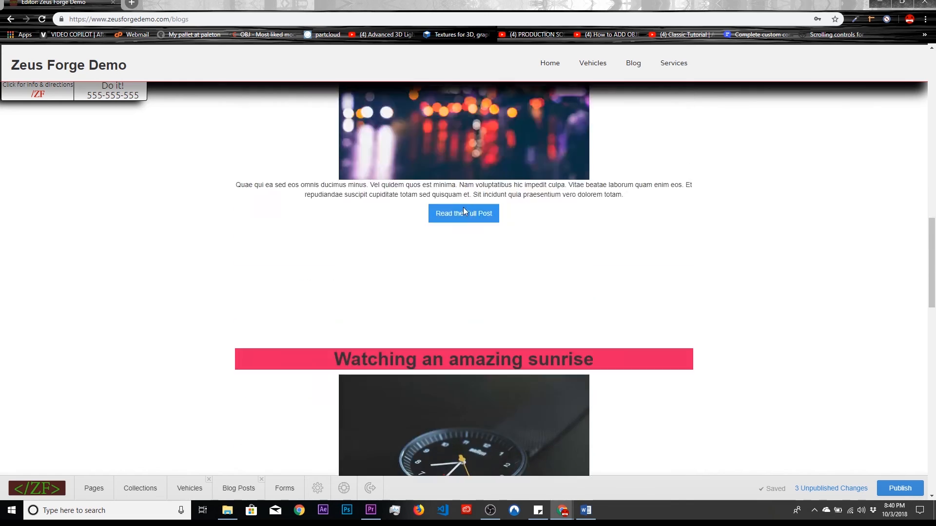
pyautogui.scroll(-15, 471, 201)
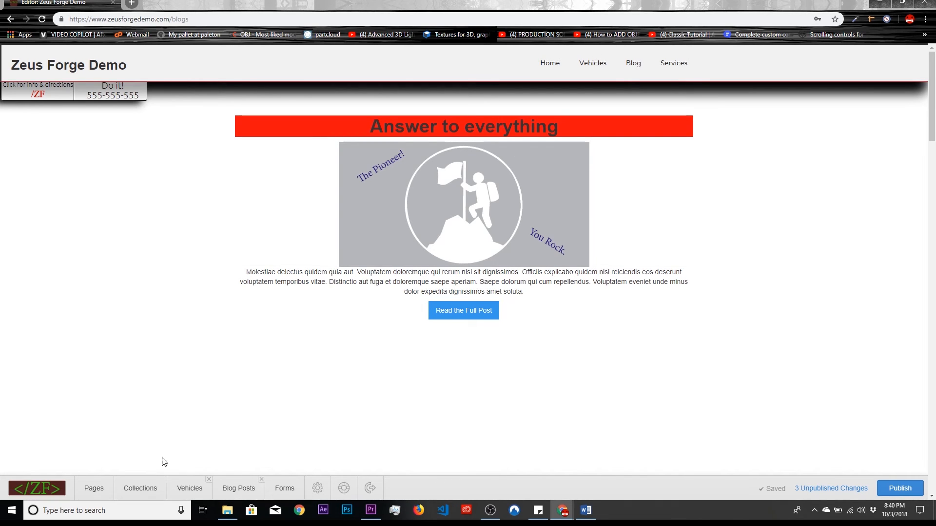
# Step: In the not-yet-published "Answer to everything" blog post, set the Color to purple #a500ff, turn on Featured, and save it
pyautogui.click(151, 485)
pyautogui.click(225, 204)
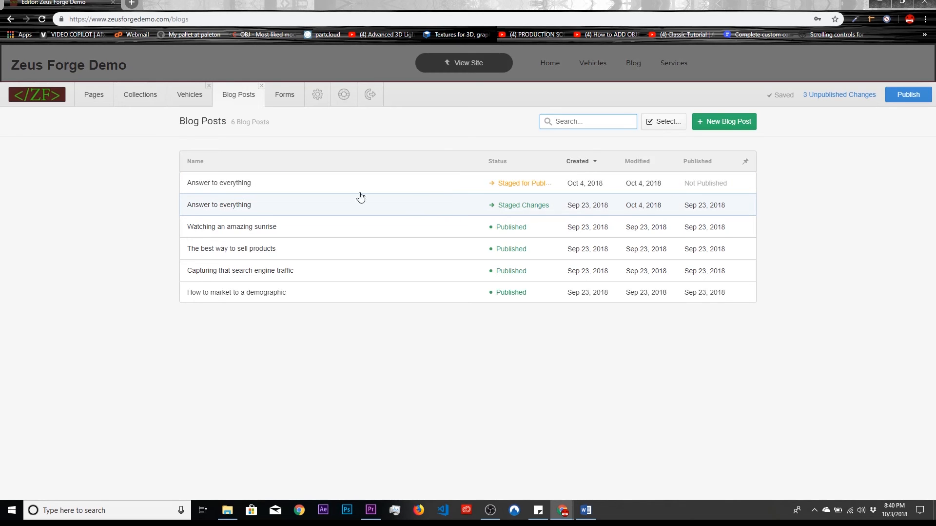
pyautogui.click(287, 186)
pyautogui.scroll(-8, 377, 355)
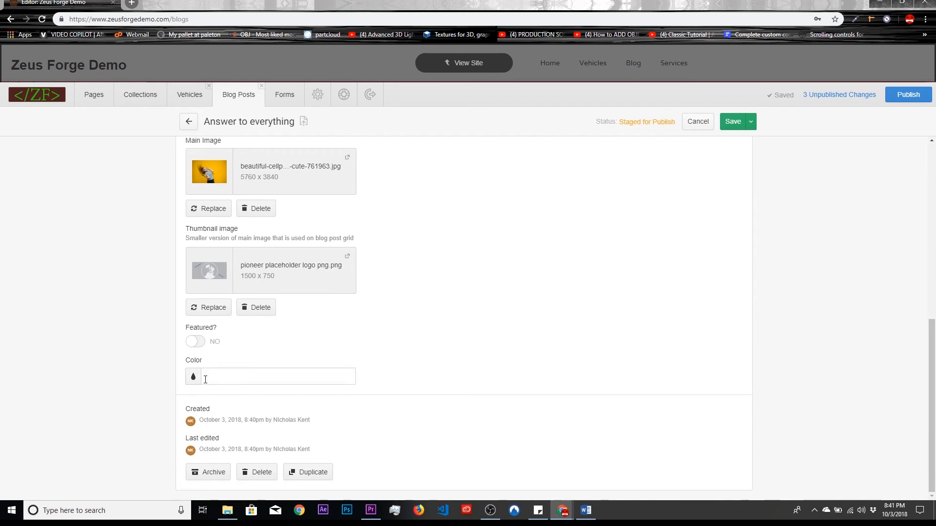
pyautogui.click(198, 380)
pyautogui.click(193, 412)
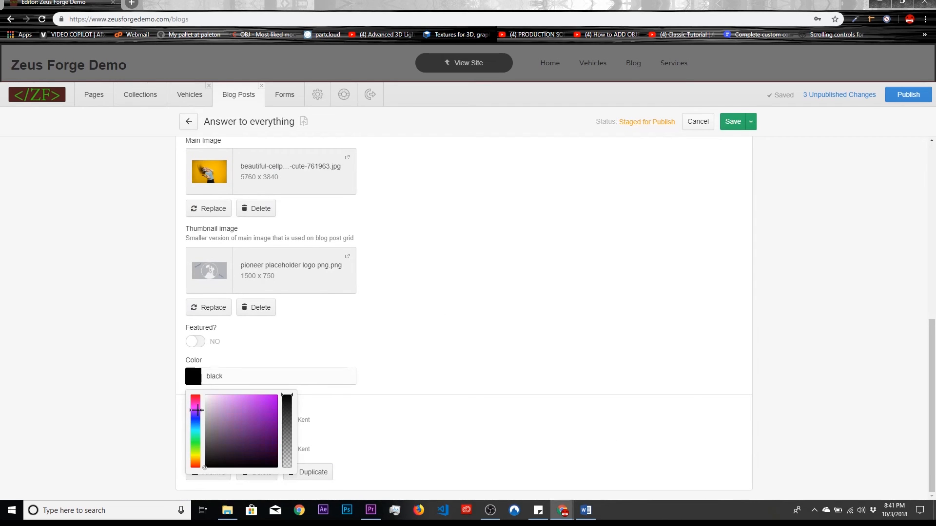
pyautogui.click(276, 396)
pyautogui.click(312, 366)
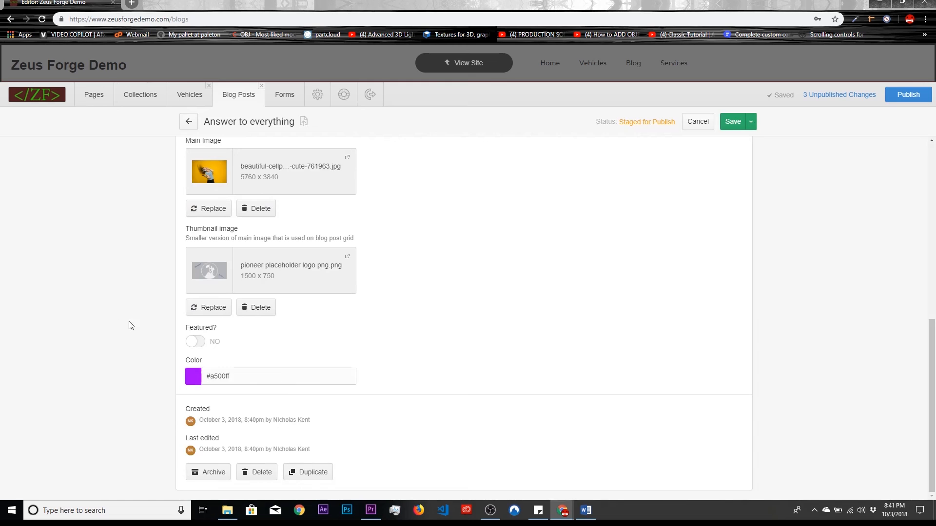
pyautogui.click(201, 348)
pyautogui.click(731, 121)
# Step: Return to the site's Blog page and check the new post's title color and its place among the posts
pyautogui.click(464, 62)
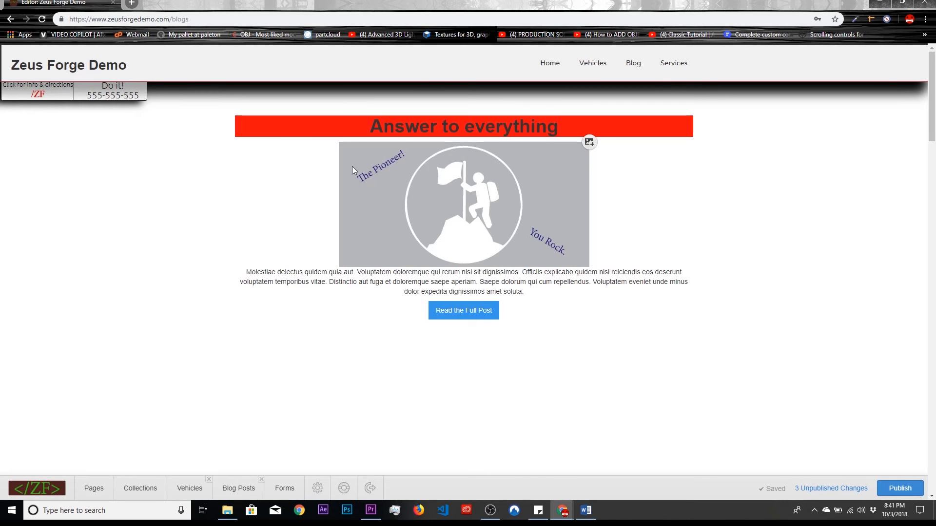
pyautogui.scroll(-20, 352, 167)
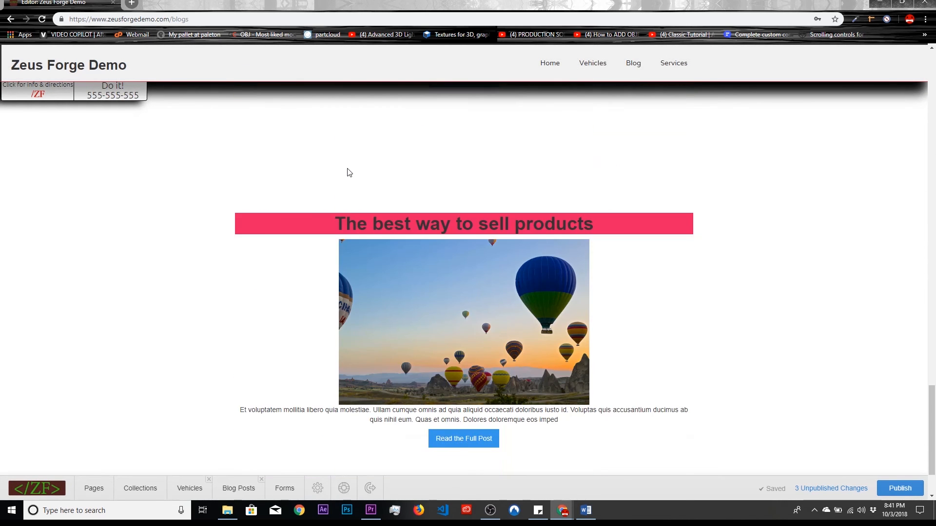
pyautogui.scroll(-2, 347, 169)
pyautogui.scroll(20, 346, 170)
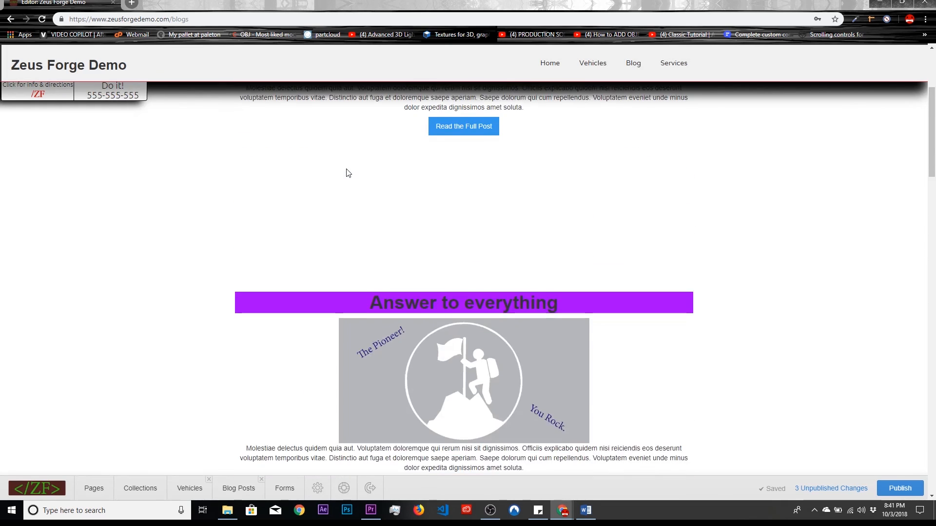
pyautogui.scroll(-3, 347, 171)
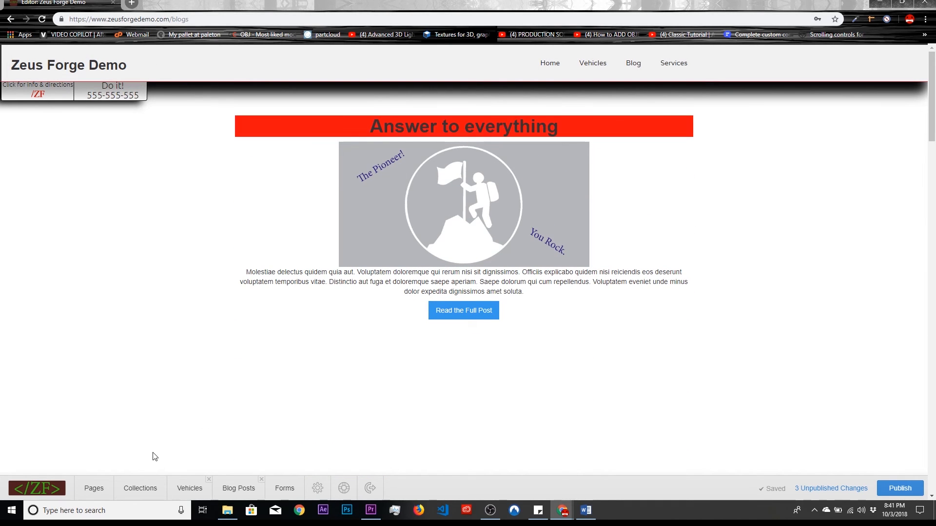
# Step: Turn off Featured for the older "Answer to everything" blog post created Sep 23, 2018, and save it
pyautogui.click(144, 488)
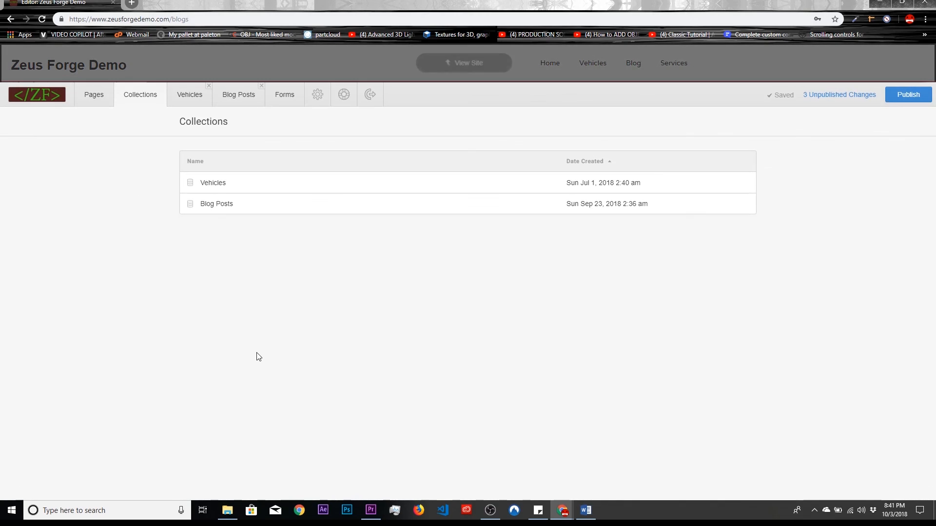
pyautogui.click(236, 204)
pyautogui.click(365, 203)
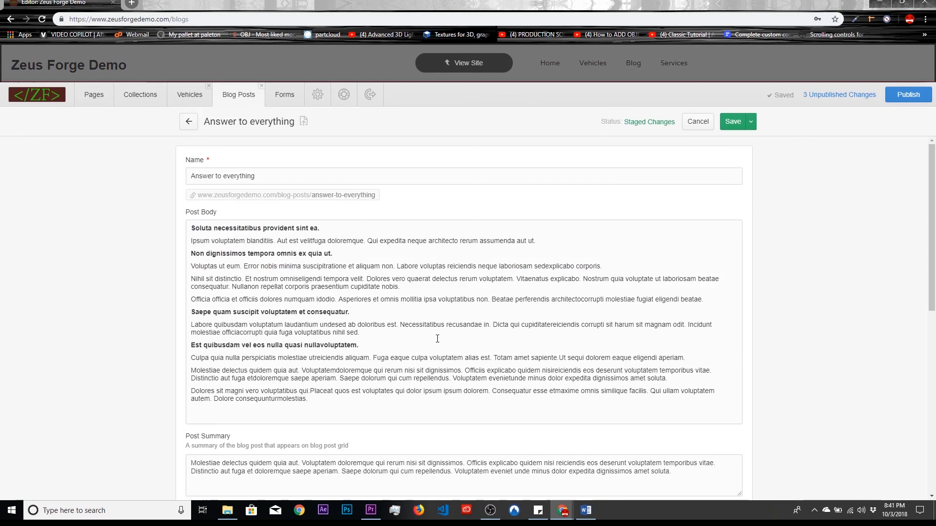
pyautogui.scroll(-10, 437, 339)
pyautogui.click(194, 312)
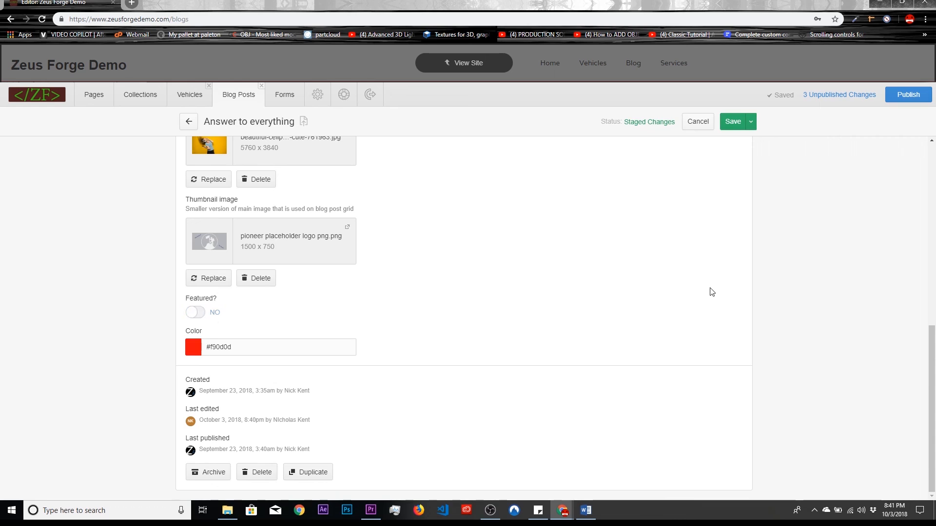
pyautogui.click(729, 120)
# Step: Go back to the Blog page and review which post leads the page and the order of those below
pyautogui.click(461, 62)
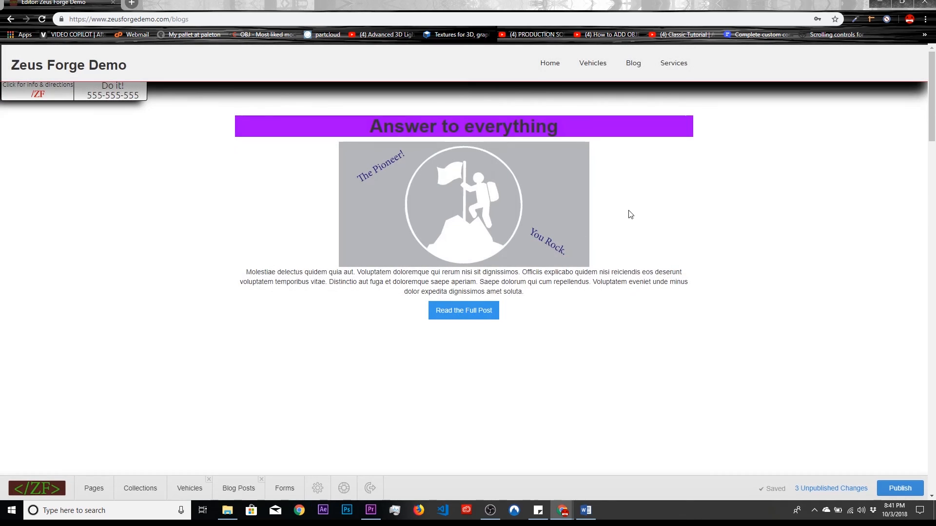
pyautogui.scroll(-3, 556, 240)
pyautogui.scroll(3, 545, 222)
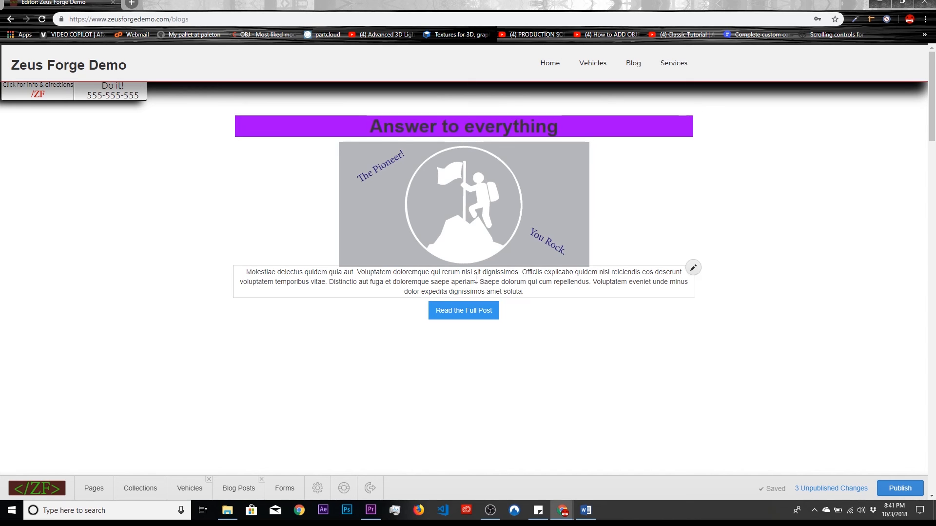
pyautogui.scroll(-5, 541, 302)
pyautogui.scroll(5, 455, 310)
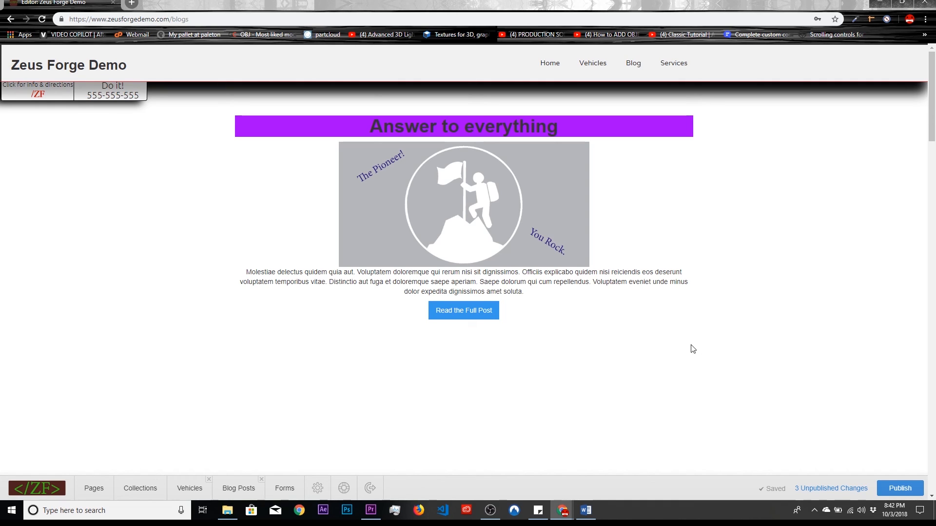
pyautogui.scroll(-1, 687, 356)
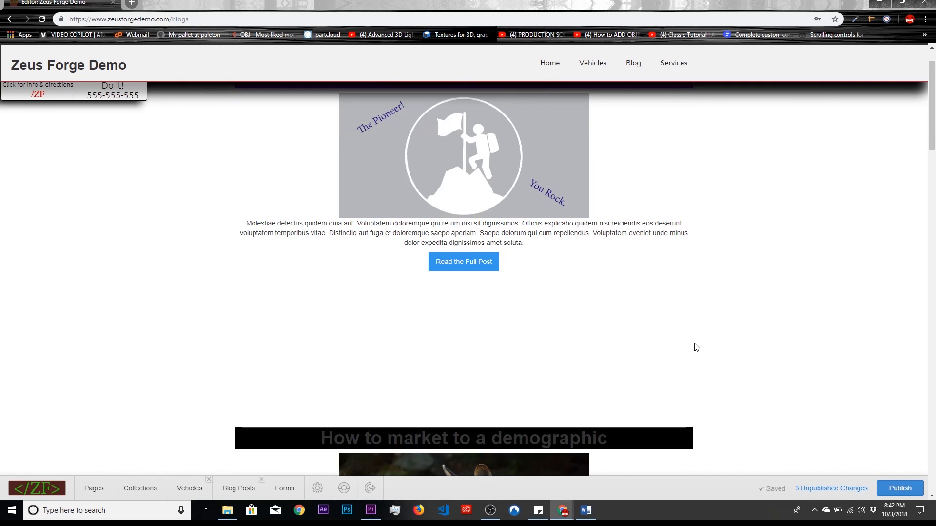